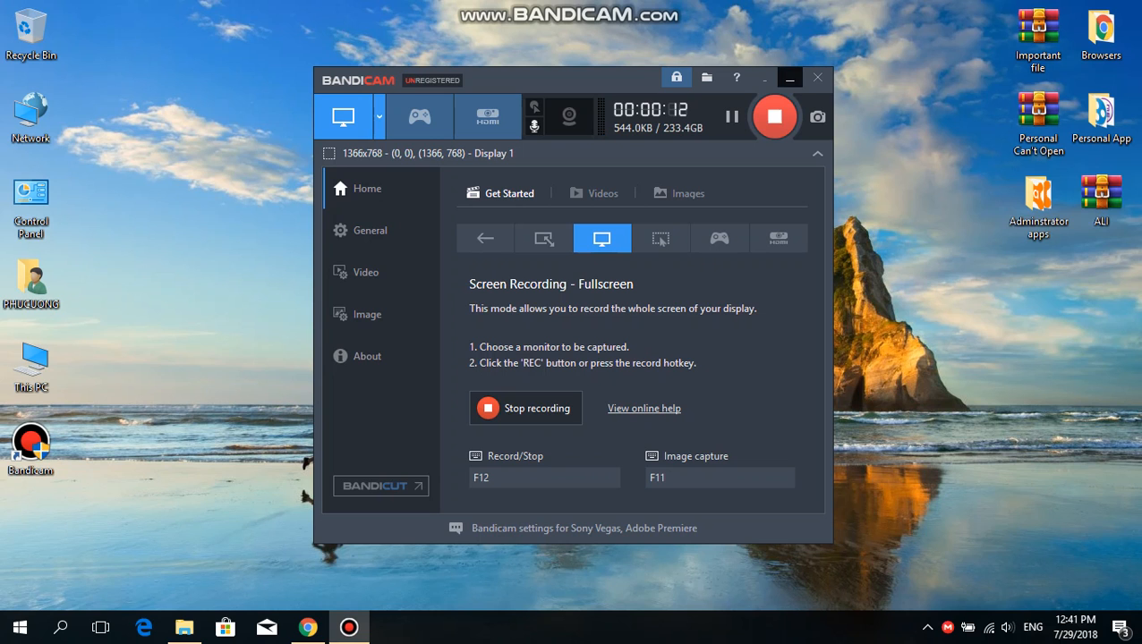
Switch to Chrome and search Google for "universal usb installer" in a new tab
{"action": "left_click", "coordinate": [789, 79]}
{"action": "mouse_move", "coordinate": [308, 627]}
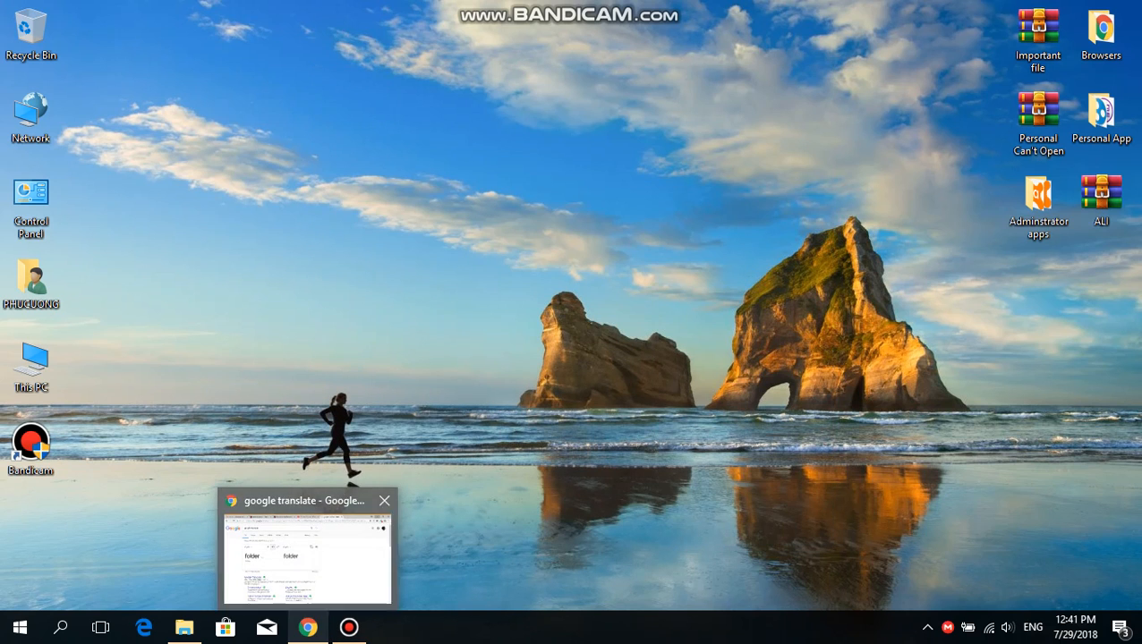
{"action": "left_click", "coordinate": [306, 550]}
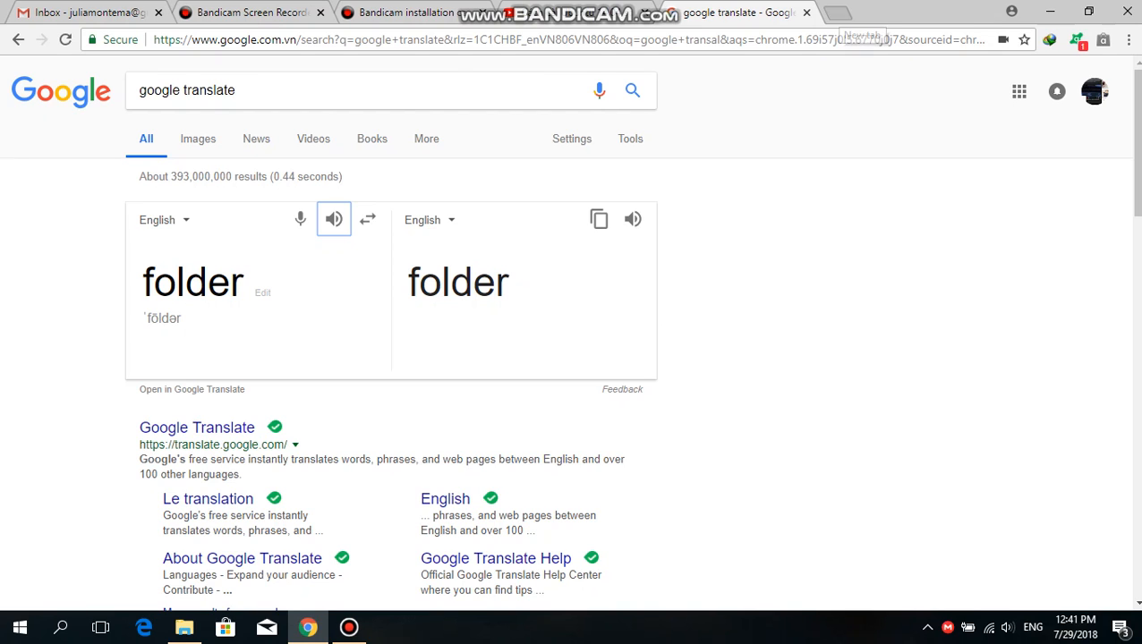
{"action": "left_click", "coordinate": [837, 12]}
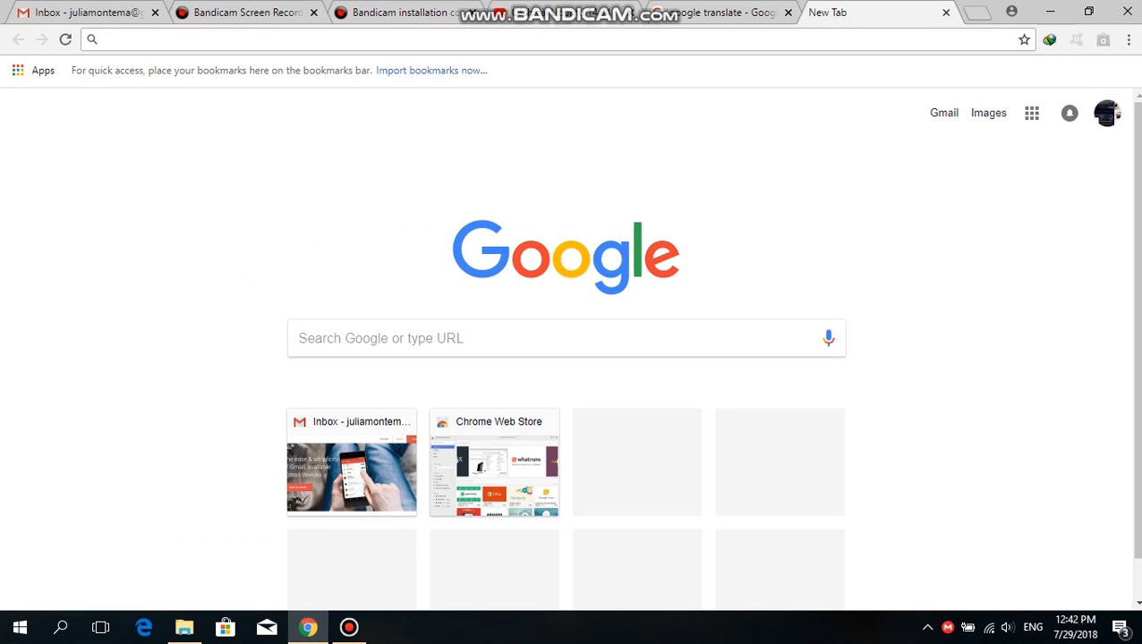
{"action": "type", "text": "Un"}
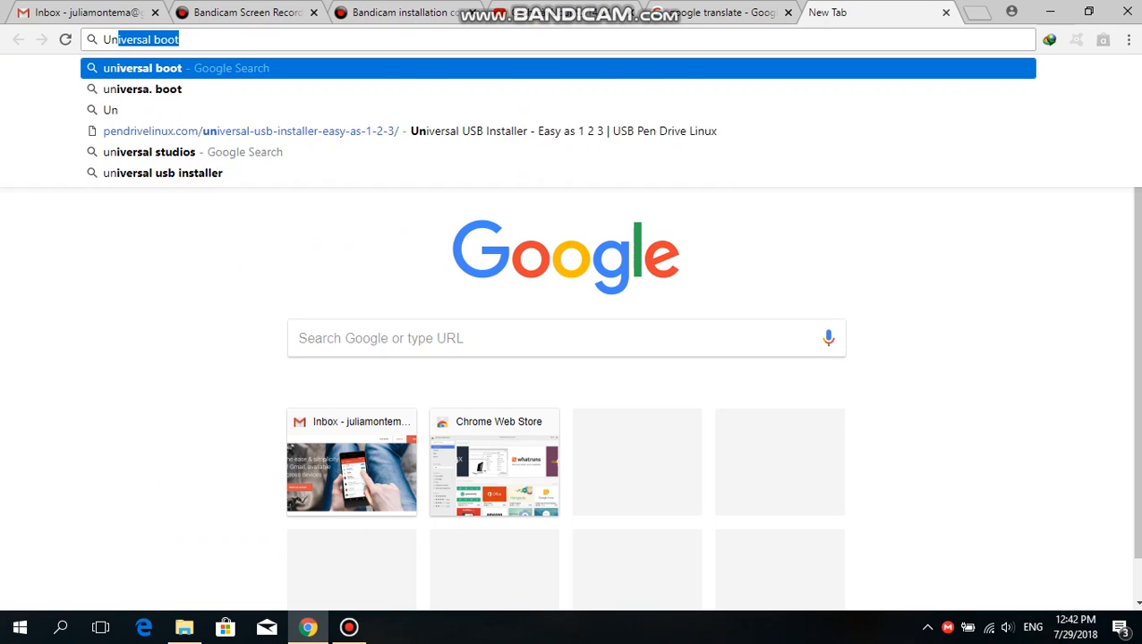
{"action": "type", "text": "iversal Us"}
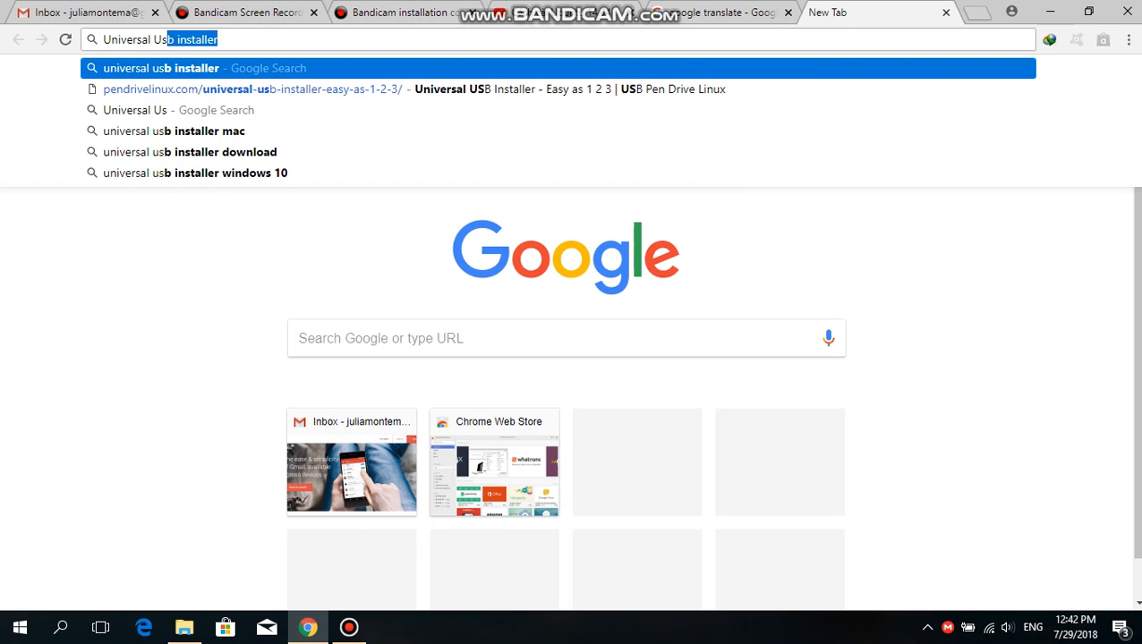
{"action": "key", "text": "BackSpace"}
{"action": "key", "text": "BackSpace"}
{"action": "key", "text": "BackSpace"}
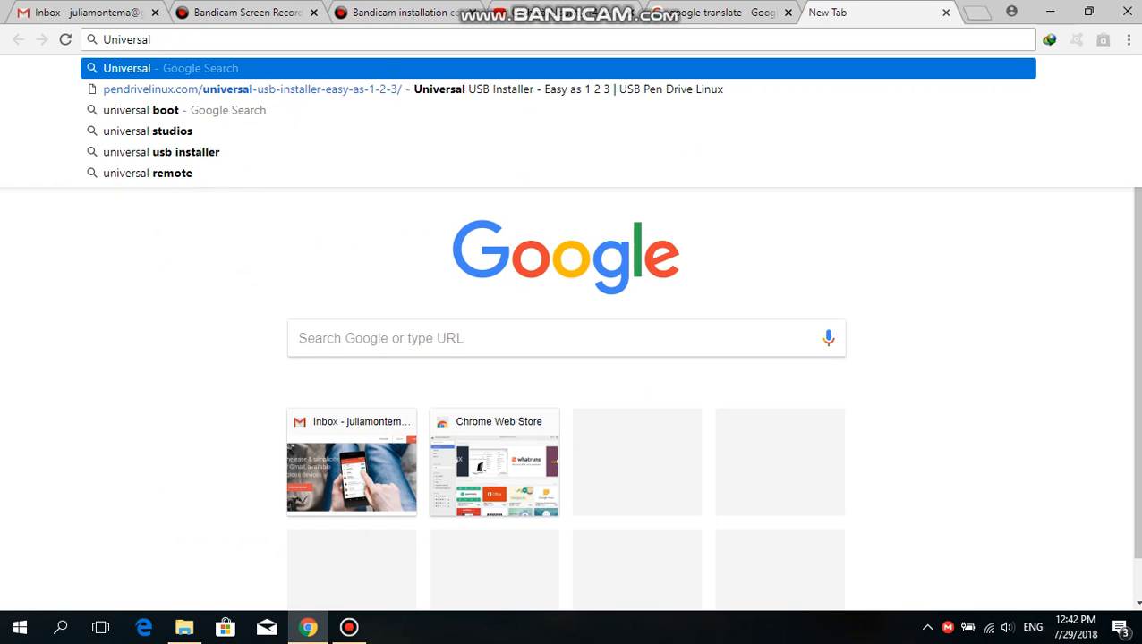
{"action": "left_click", "coordinate": [161, 153]}
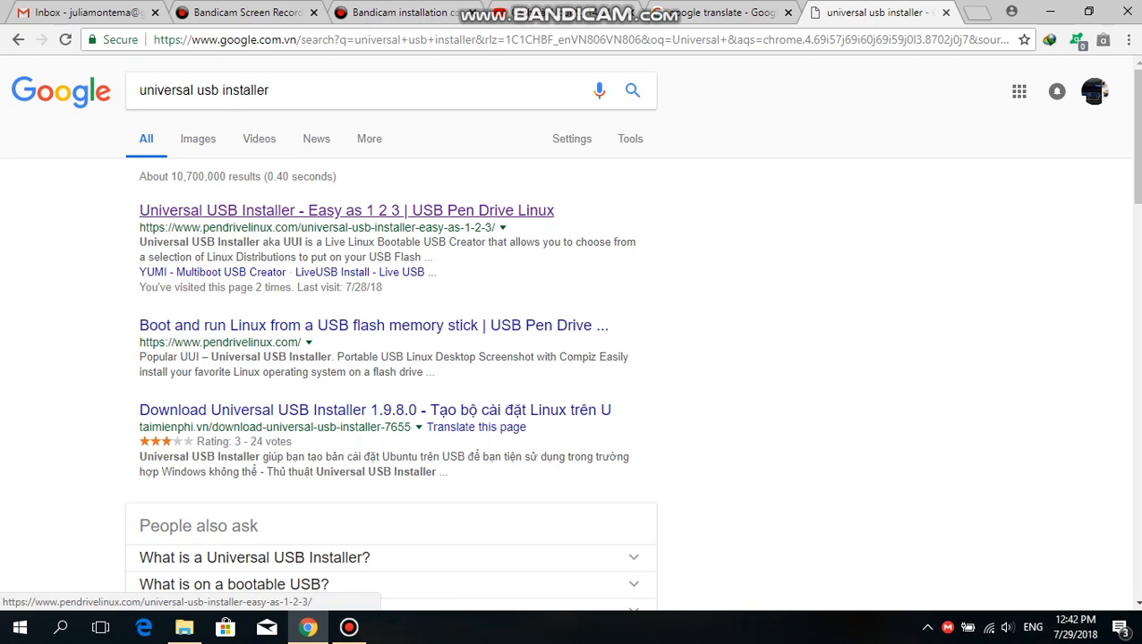
Open the Pendrivelinux page for Universal USB Installer and find the download section for Universal-USB-Installer-1.9.8.2.exe
{"action": "left_click", "coordinate": [346, 211]}
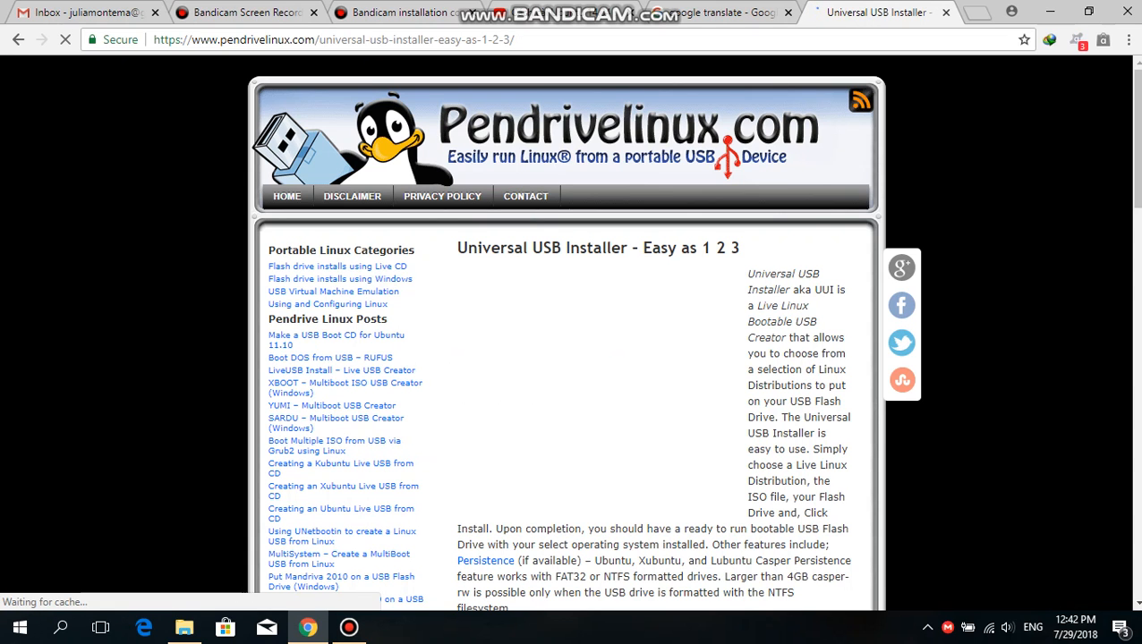
{"action": "scroll", "coordinate": [571, 331], "scroll_direction": "down", "scroll_amount": 4}
{"action": "scroll", "coordinate": [571, 331], "scroll_direction": "down", "scroll_amount": 8}
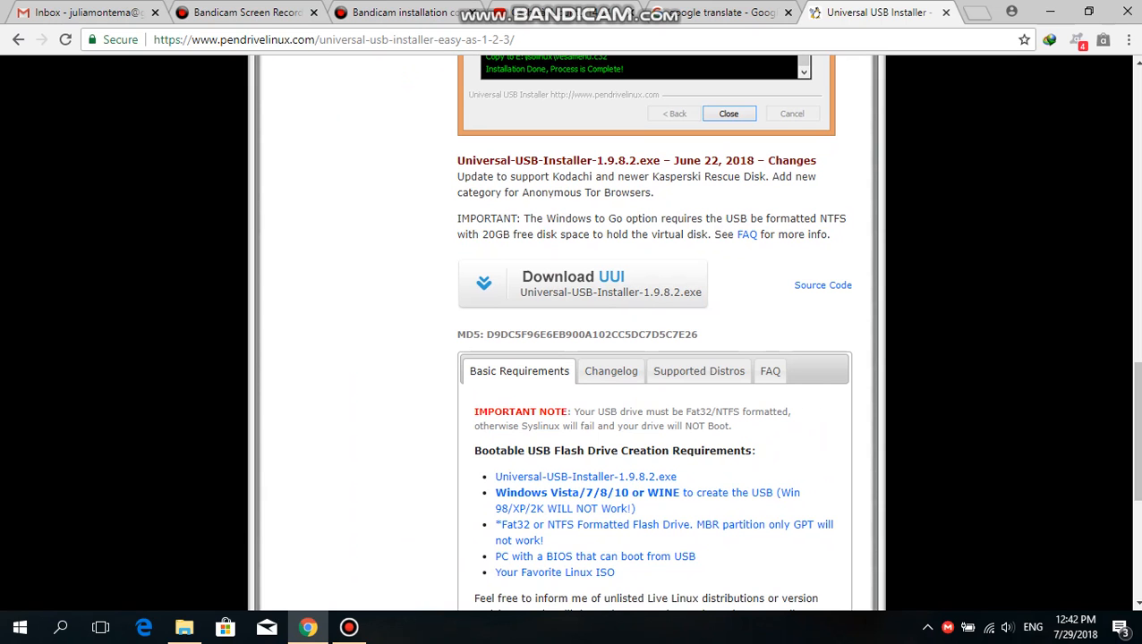
Run Universal-USB-Installer-1.9.8.2 from the Programs folder in Downloads and accept its license agreement
{"action": "left_click", "coordinate": [185, 627]}
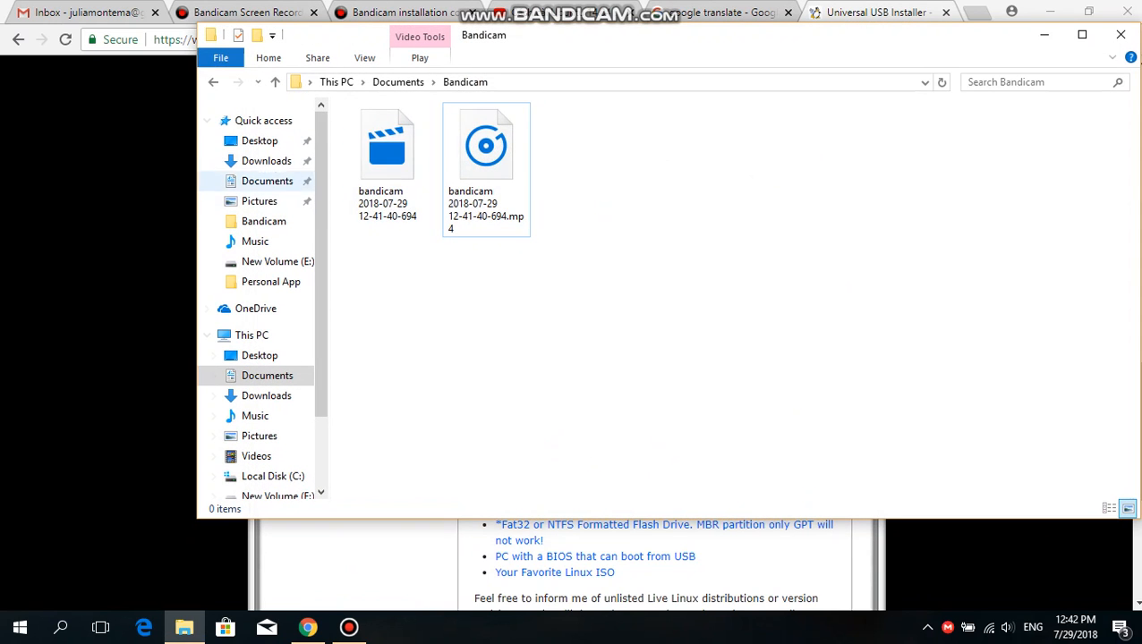
{"action": "left_click", "coordinate": [266, 161]}
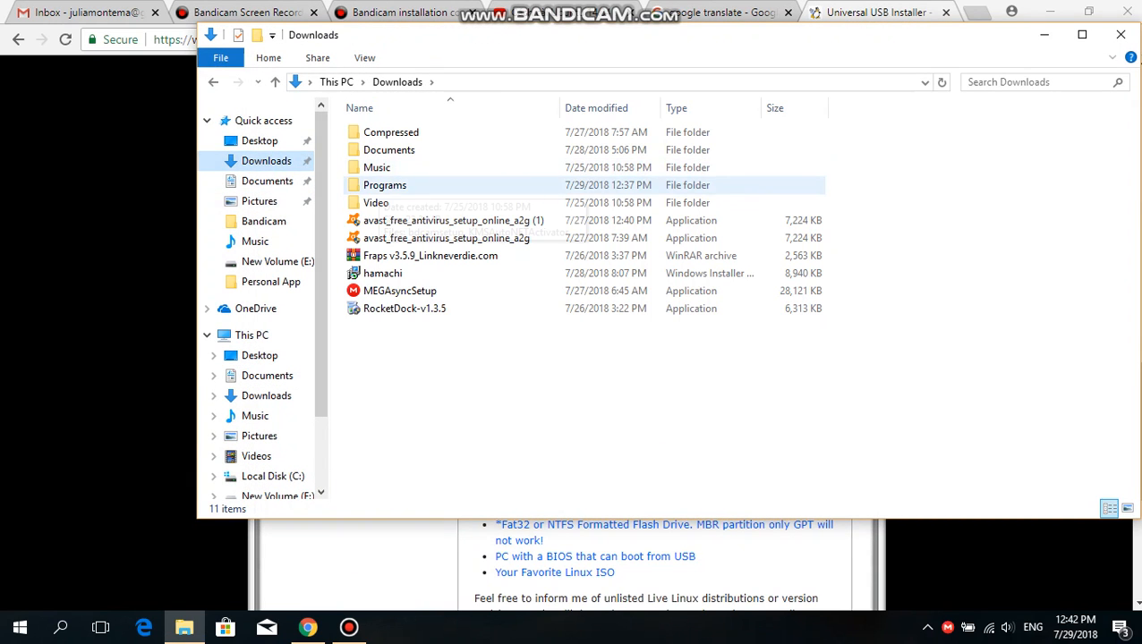
{"action": "left_click", "coordinate": [385, 185]}
{"action": "double_click", "coordinate": [385, 185]}
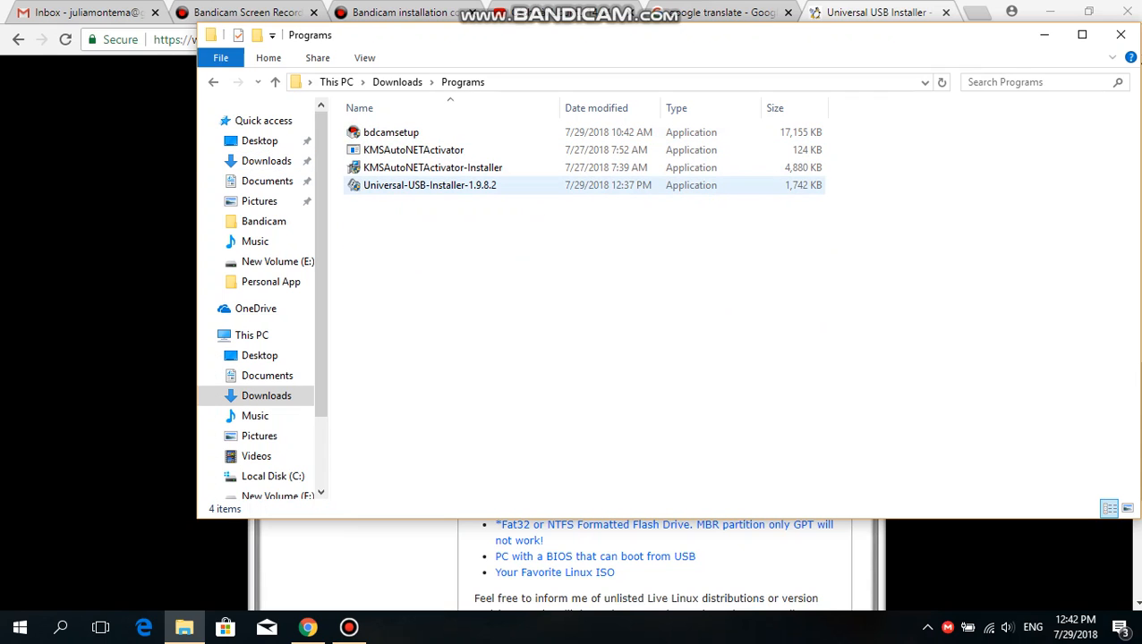
{"action": "left_click", "coordinate": [429, 185]}
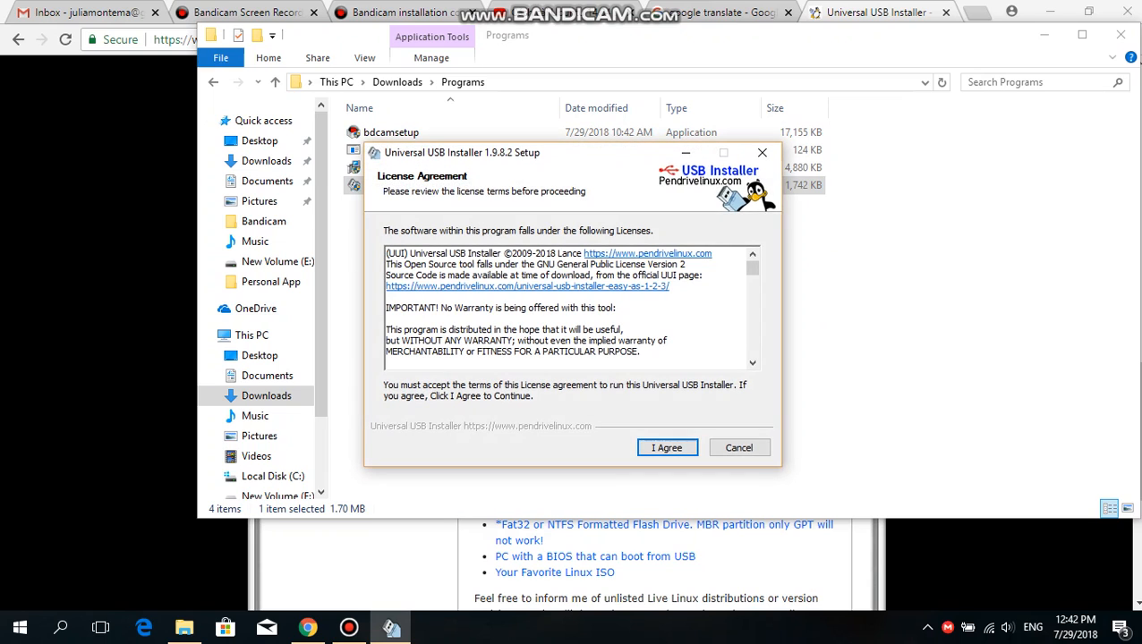
{"action": "key", "text": "Return"}
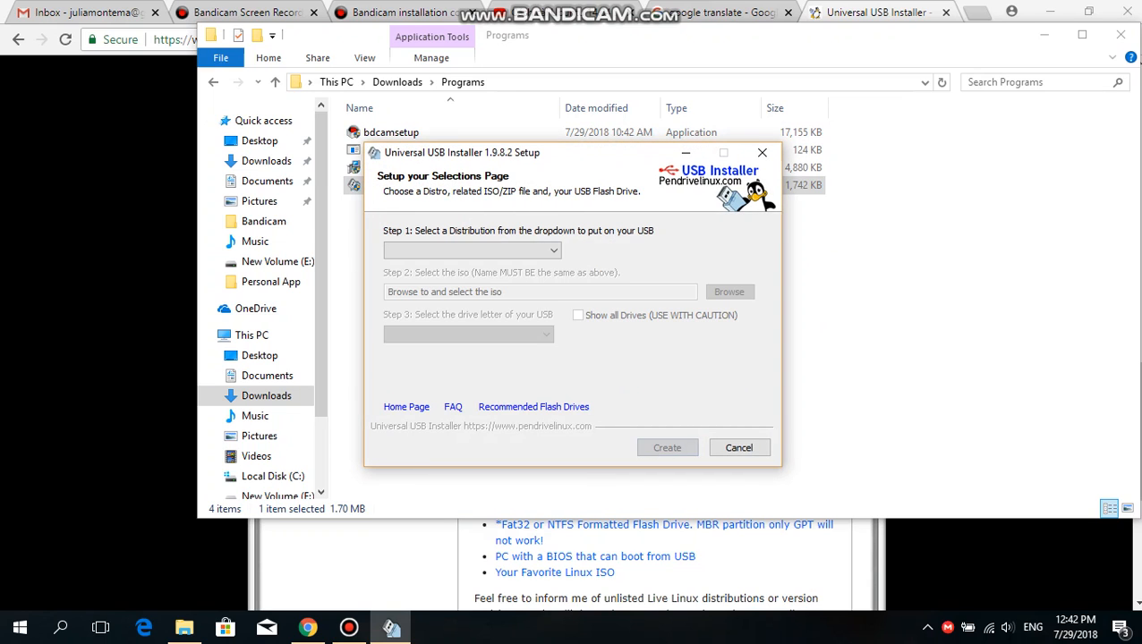
Select Ubuntu as the distribution to put on the USB and enable showing all ISOs
{"action": "left_click", "coordinate": [471, 251]}
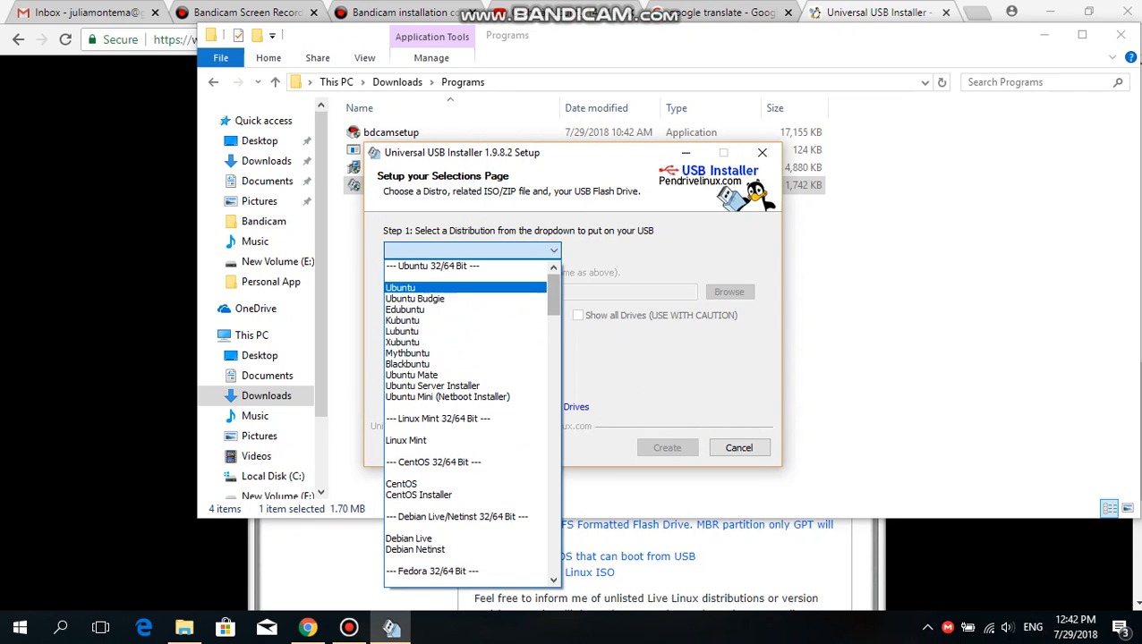
{"action": "left_click", "coordinate": [464, 276]}
{"action": "left_click", "coordinate": [471, 250]}
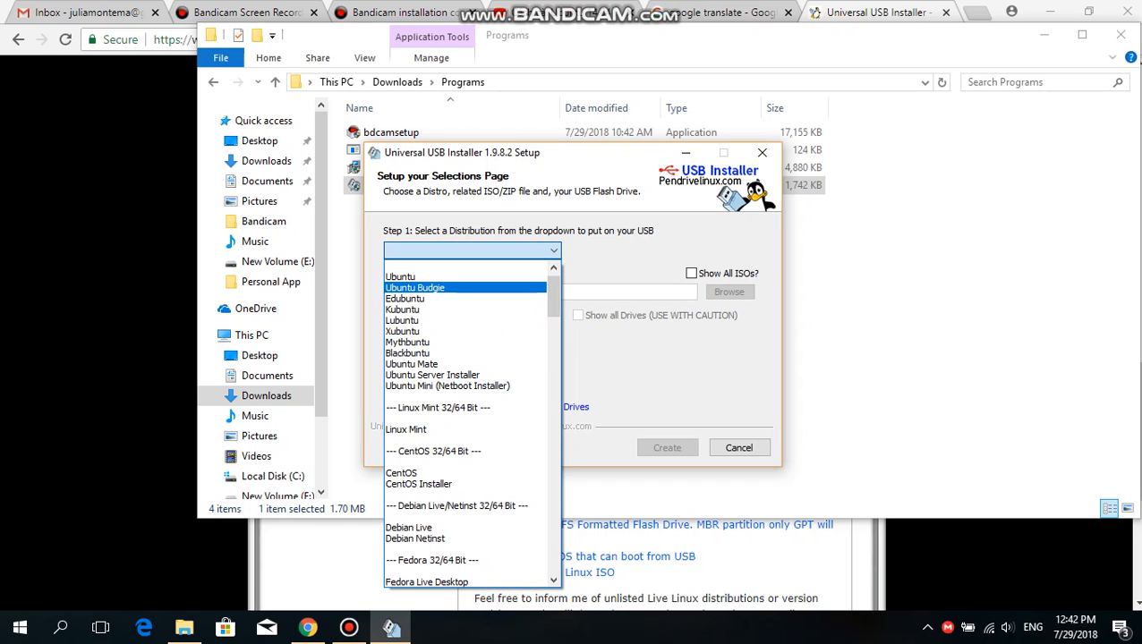
{"action": "left_click", "coordinate": [447, 276]}
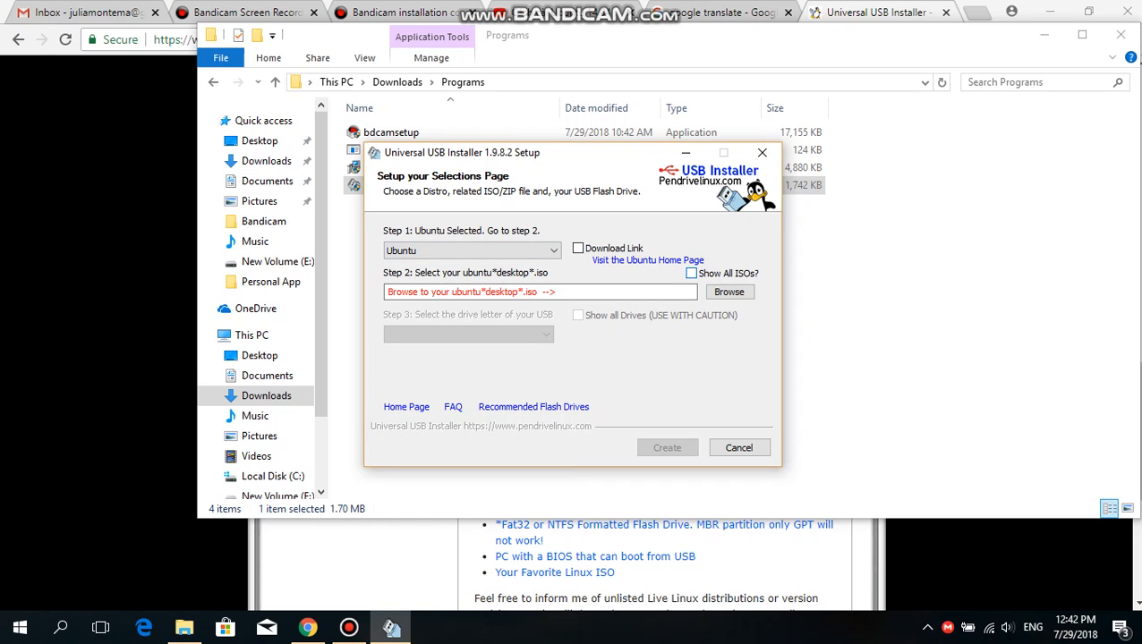
{"action": "left_click", "coordinate": [690, 273]}
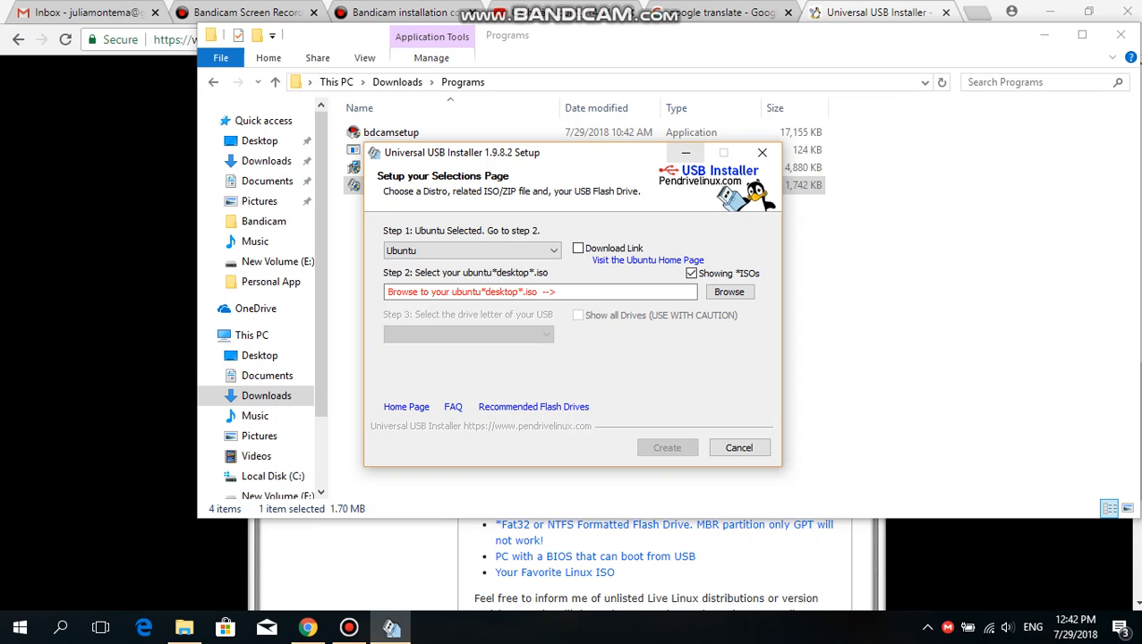
Minimize the installer and file window, search Google for "Ubuntu" in a new Chrome tab, and open Ubuntu's Download page
{"action": "left_click", "coordinate": [686, 153]}
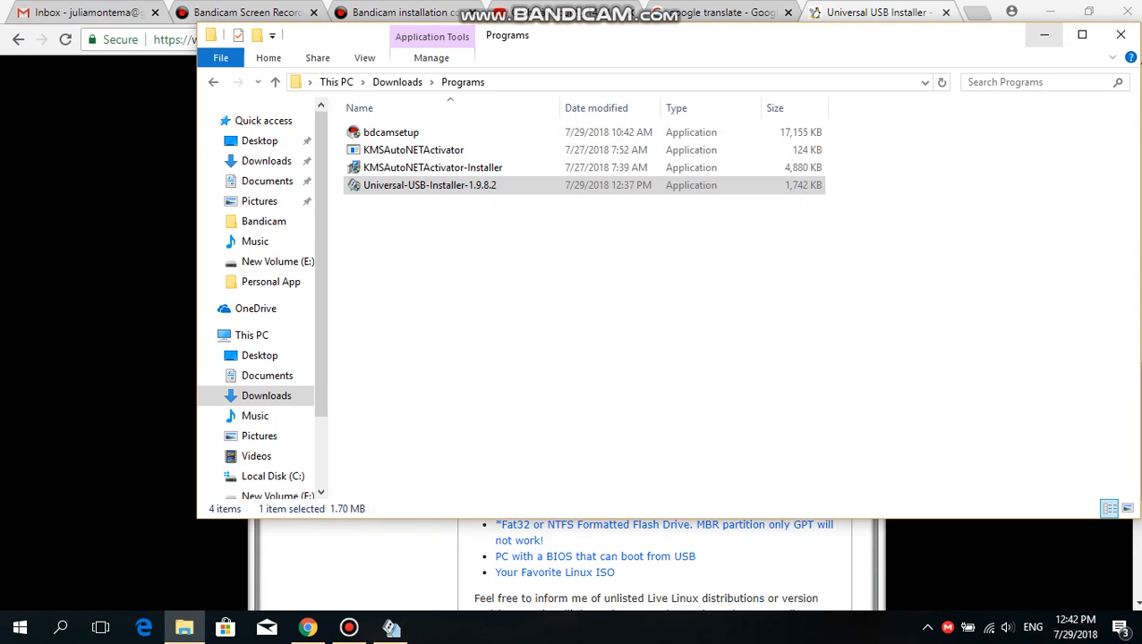
{"action": "left_click", "coordinate": [1043, 35]}
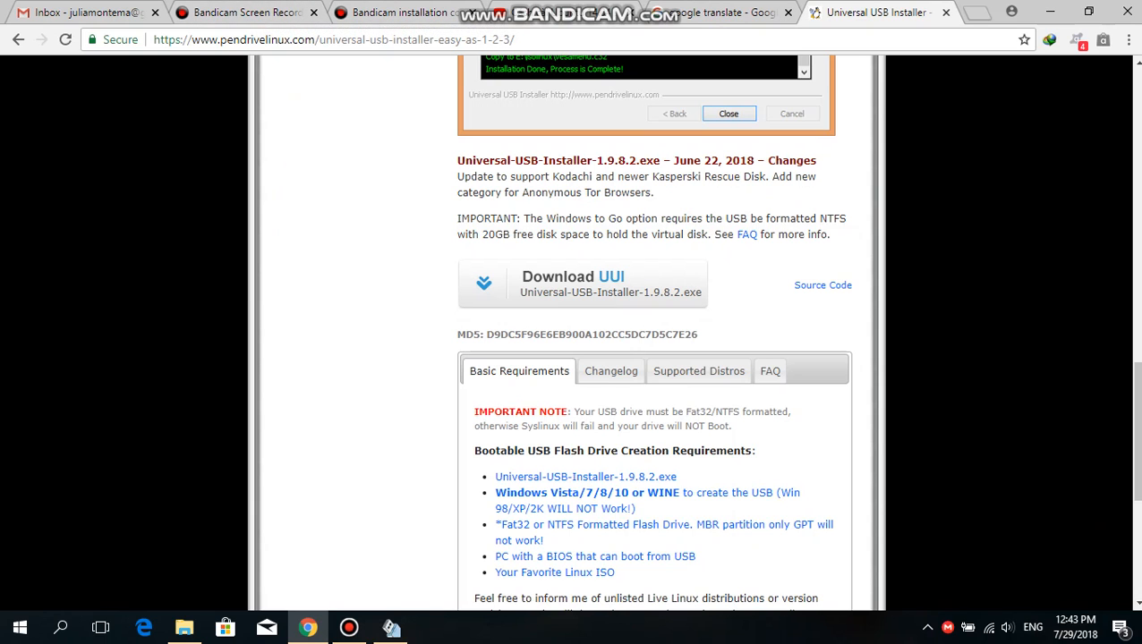
{"action": "left_click", "coordinate": [975, 12]}
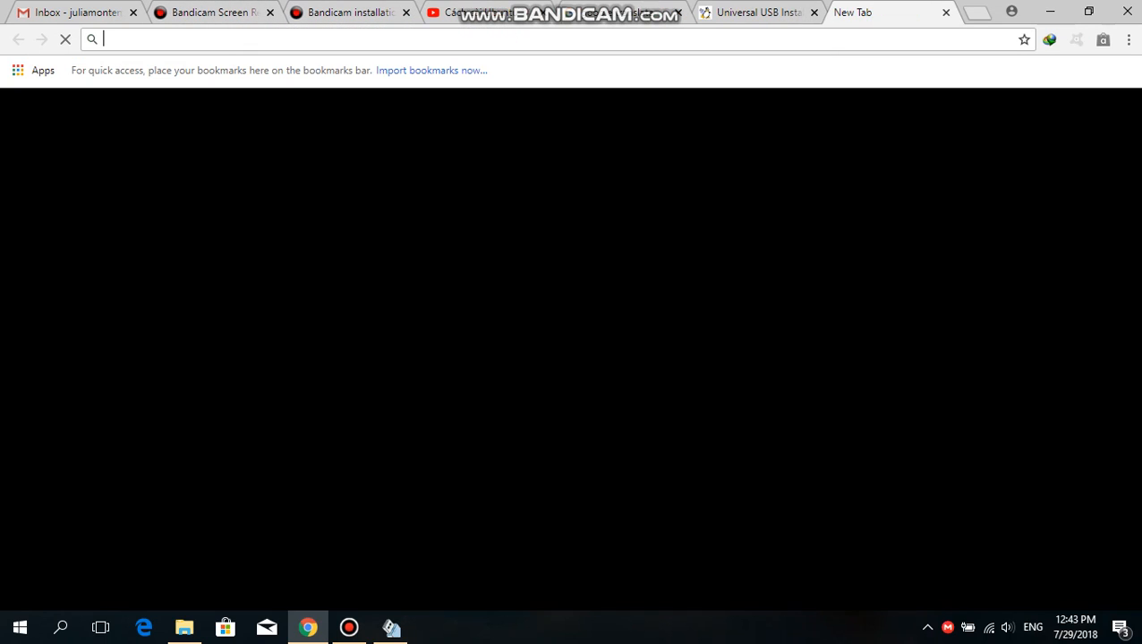
{"action": "type", "text": "Ubuntu"}
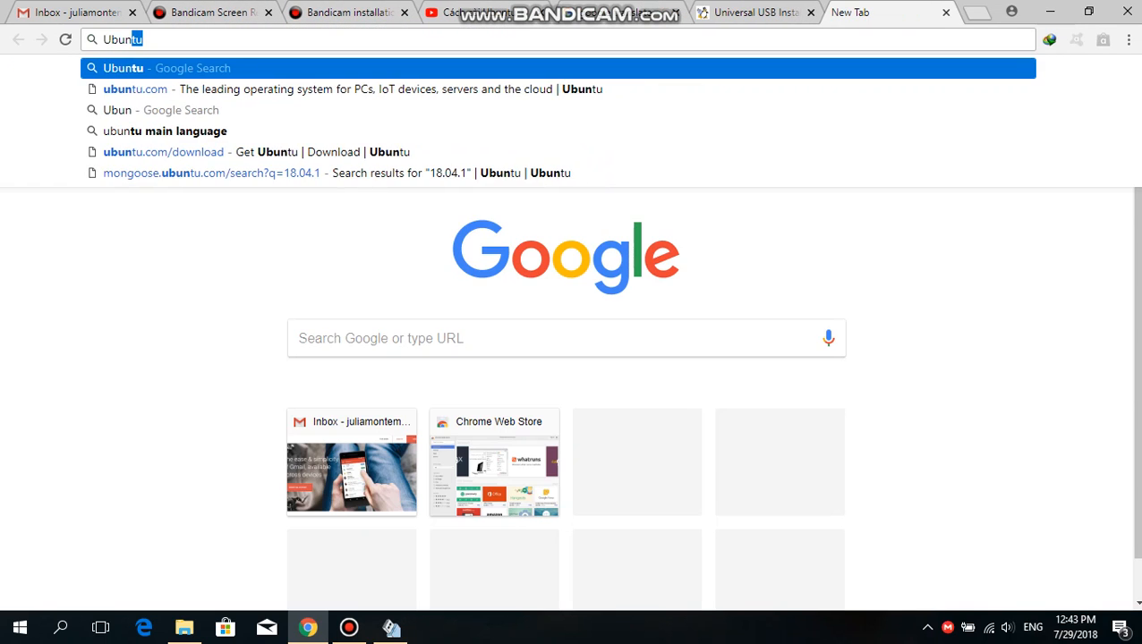
{"action": "key", "text": "Return"}
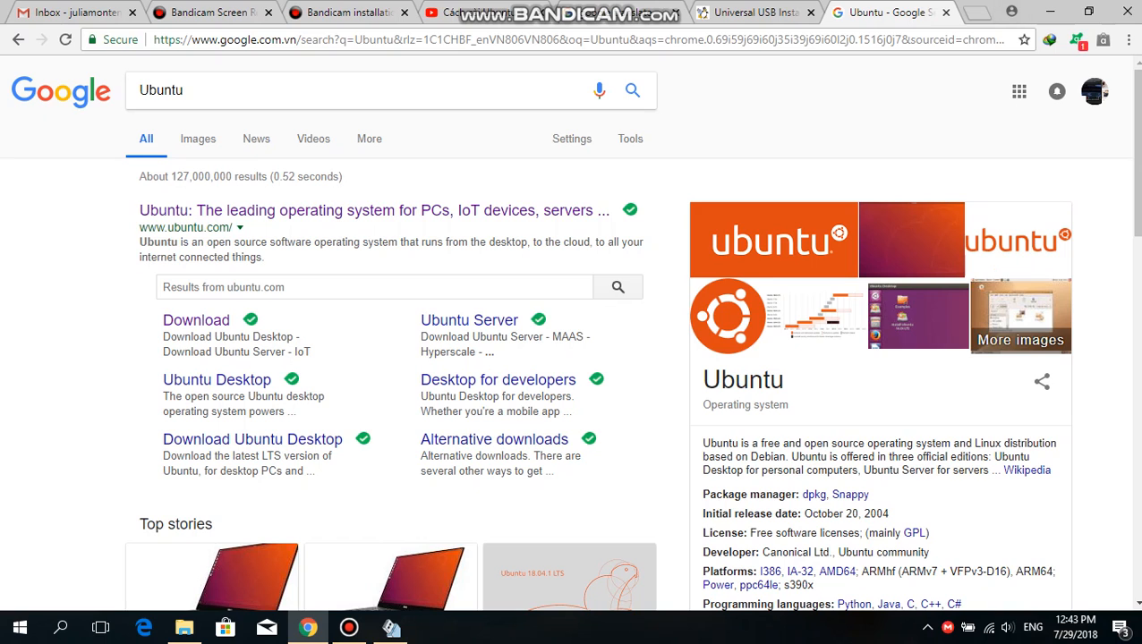
{"action": "left_click", "coordinate": [196, 320]}
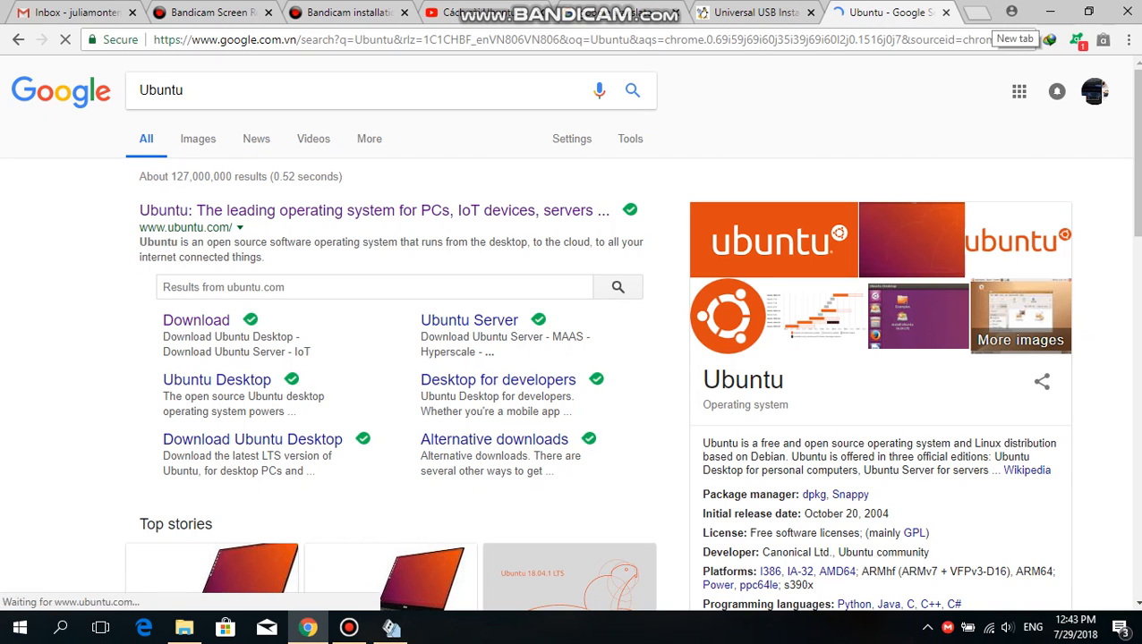
{"action": "left_click", "coordinate": [979, 14]}
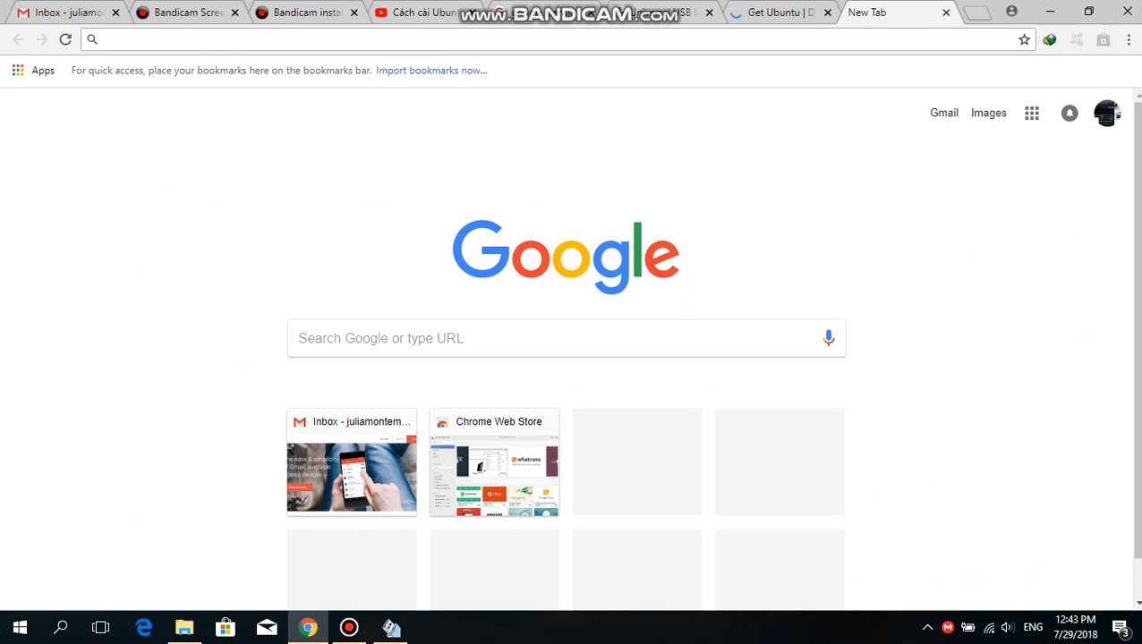
{"action": "type", "text": "ubuntu"}
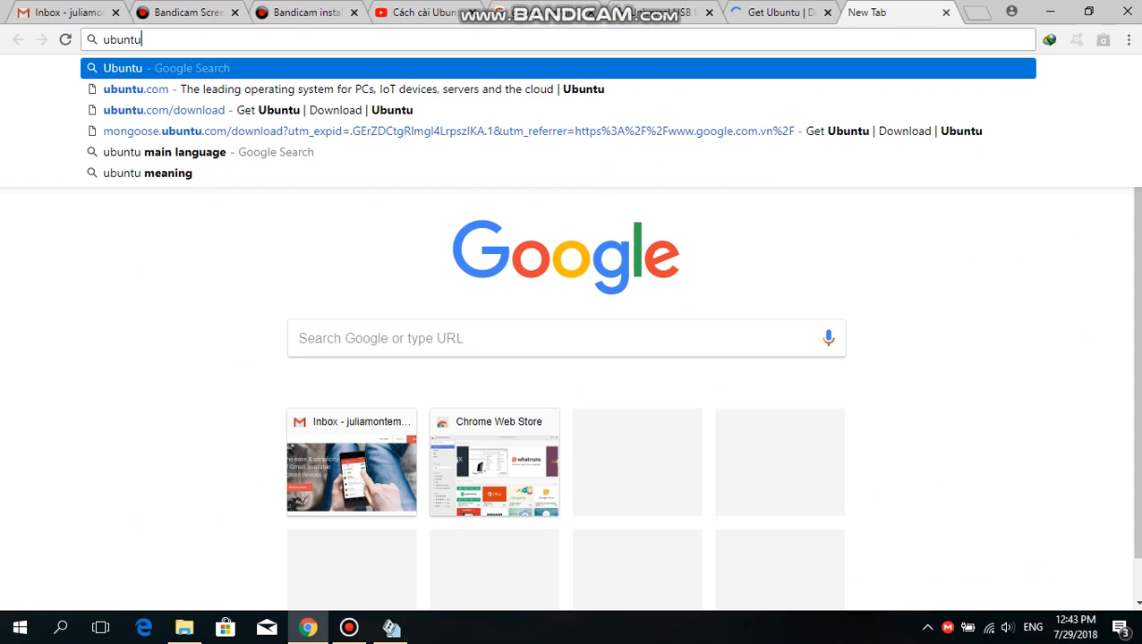
{"action": "type", "text": ".com"}
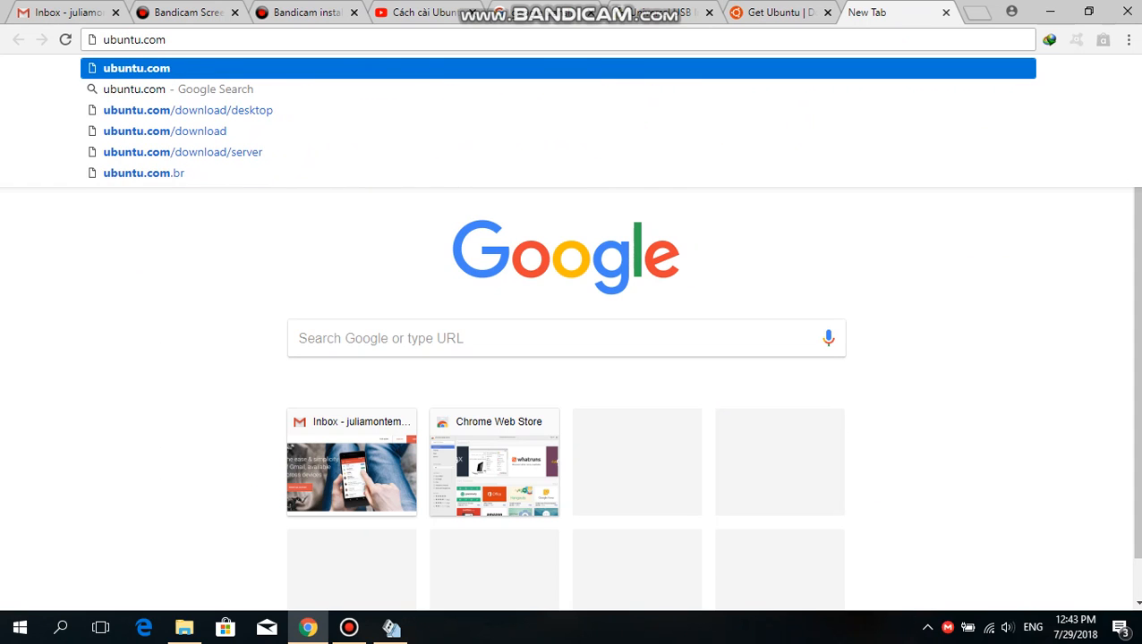
{"action": "type", "text": "/download"}
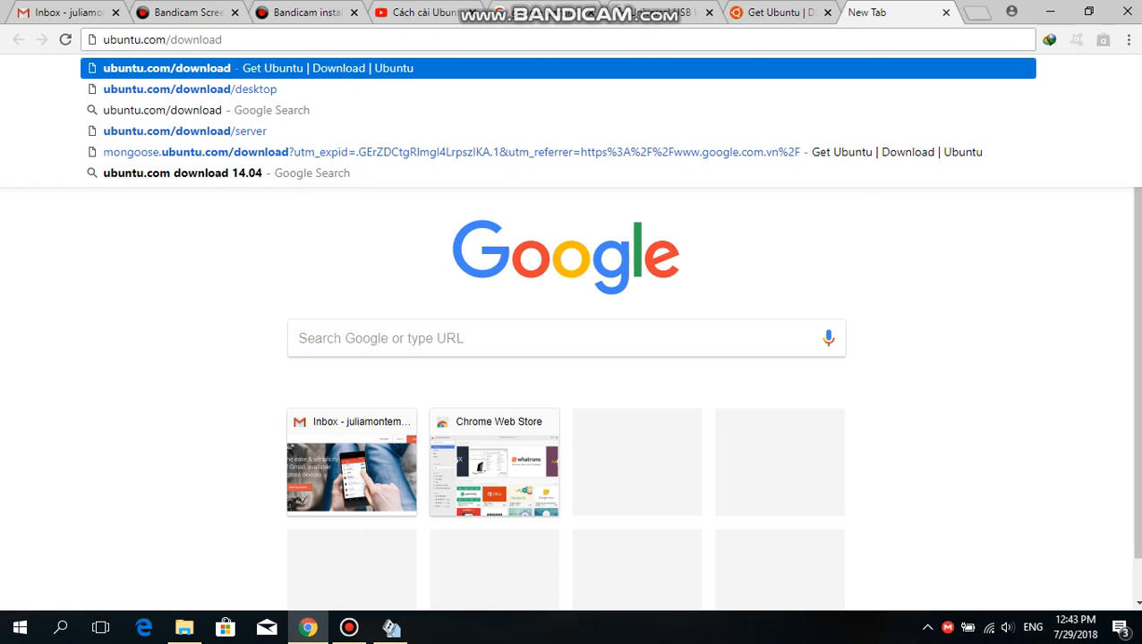
{"action": "left_click", "coordinate": [946, 13]}
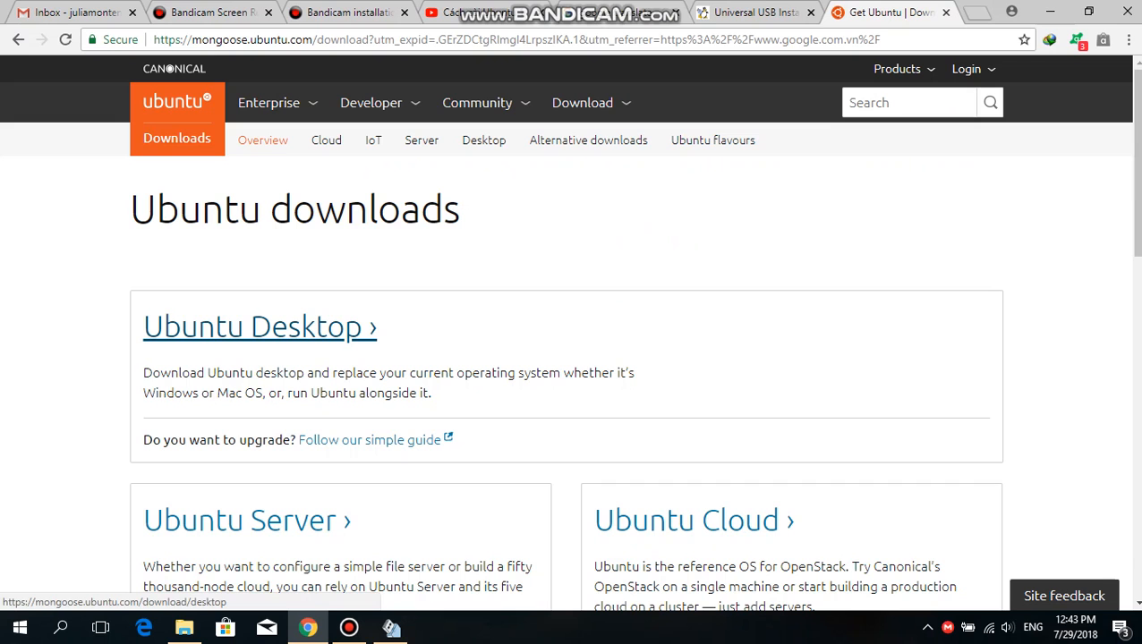
Open the Ubuntu Desktop download page and request the Ubuntu 18.04.1 LTS download
{"action": "left_click", "coordinate": [260, 327]}
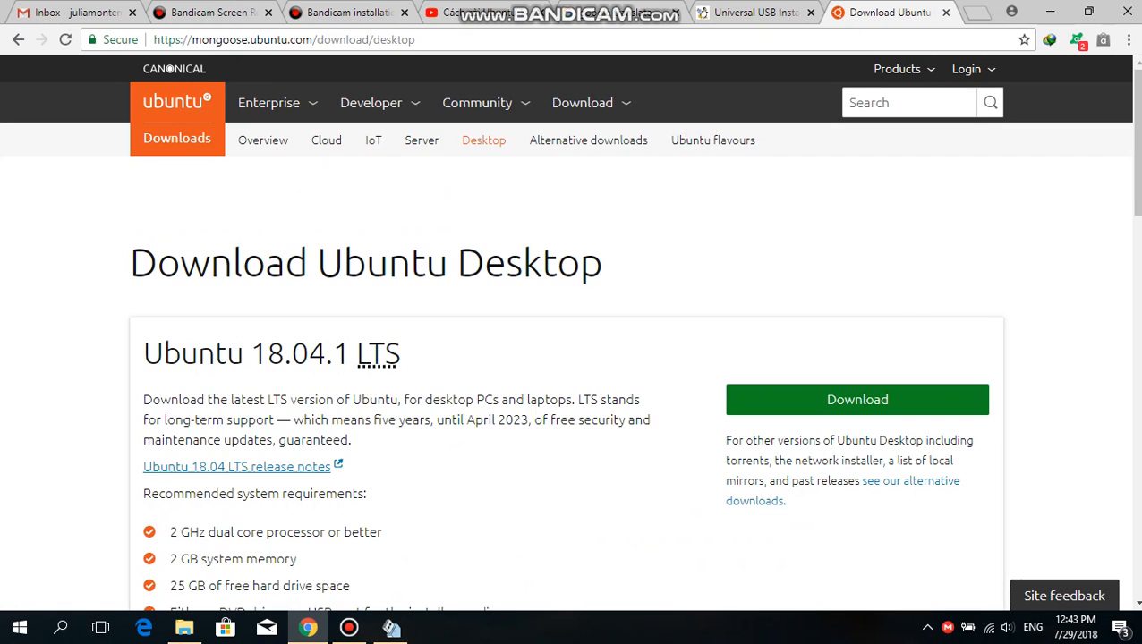
{"action": "scroll", "coordinate": [259, 327], "scroll_direction": "down", "scroll_amount": 1}
{"action": "left_click", "coordinate": [857, 316]}
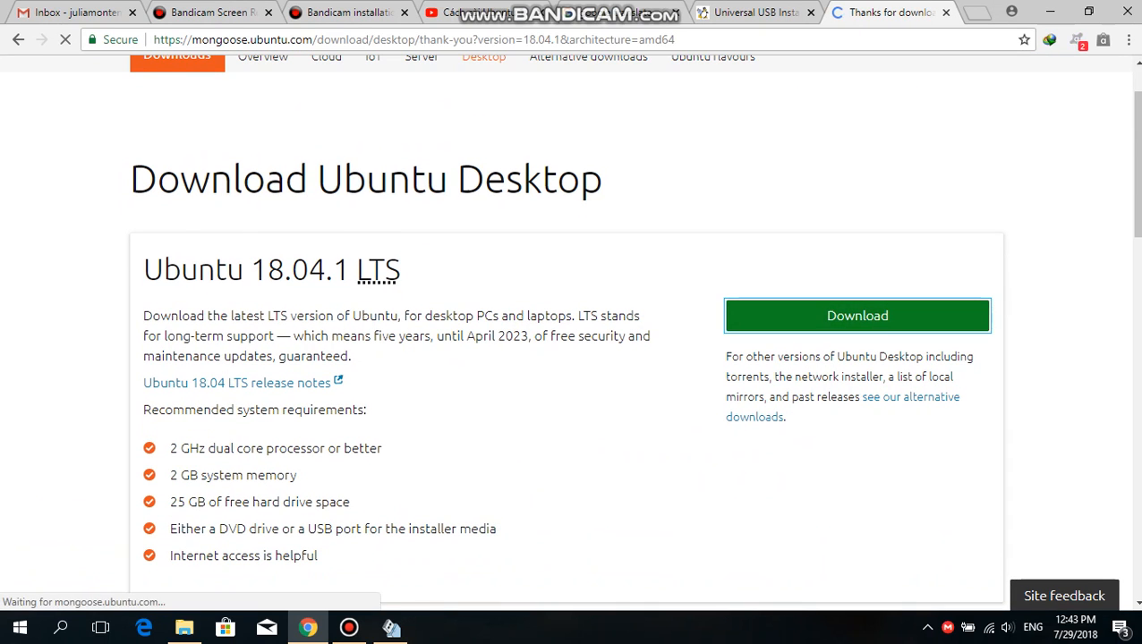
Set all the contribution sliders on the Ubuntu thank-you page to 0, down to the tip to Canonical
{"action": "scroll", "coordinate": [388, 340], "scroll_direction": "down", "scroll_amount": 3}
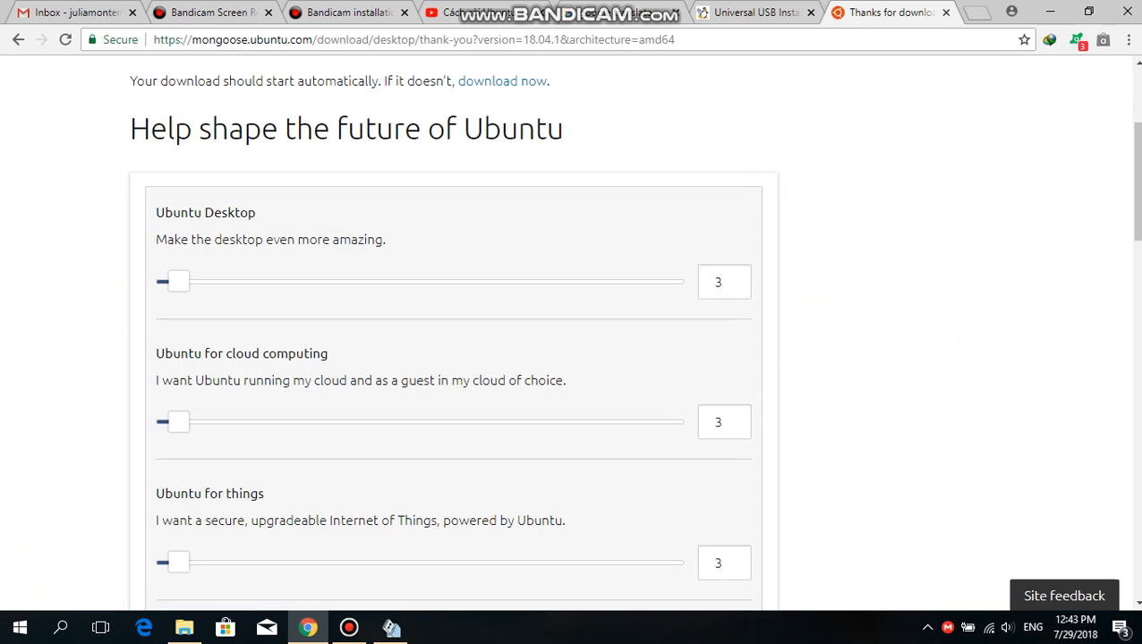
{"action": "left_click_drag", "start_coordinate": [177, 281], "coordinate": [165, 281]}
{"action": "left_click_drag", "start_coordinate": [177, 421], "coordinate": [166, 388]}
{"action": "scroll", "coordinate": [166, 421], "scroll_direction": "down", "scroll_amount": 2}
{"action": "scroll", "coordinate": [167, 395], "scroll_direction": "down", "scroll_amount": 2}
{"action": "left_click_drag", "start_coordinate": [177, 527], "coordinate": [165, 527]}
{"action": "scroll", "coordinate": [166, 527], "scroll_direction": "down", "scroll_amount": 3}
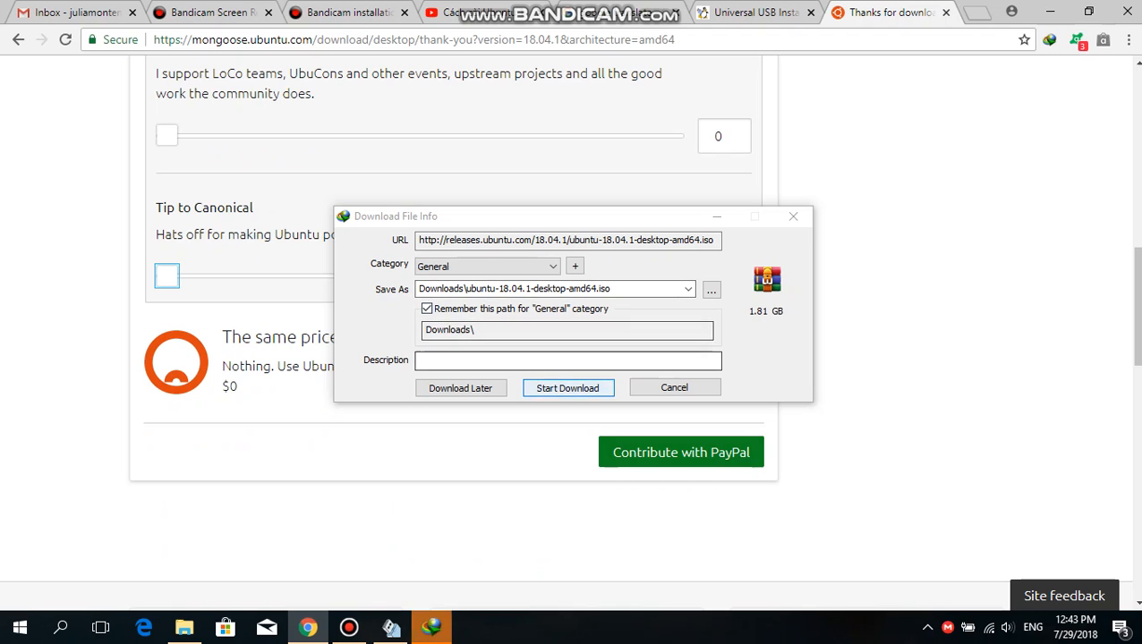
Start downloading ubuntu-18.04.1-desktop-amd64.iso to the Downloads folder and minimize the download progress window
{"action": "left_click", "coordinate": [568, 388]}
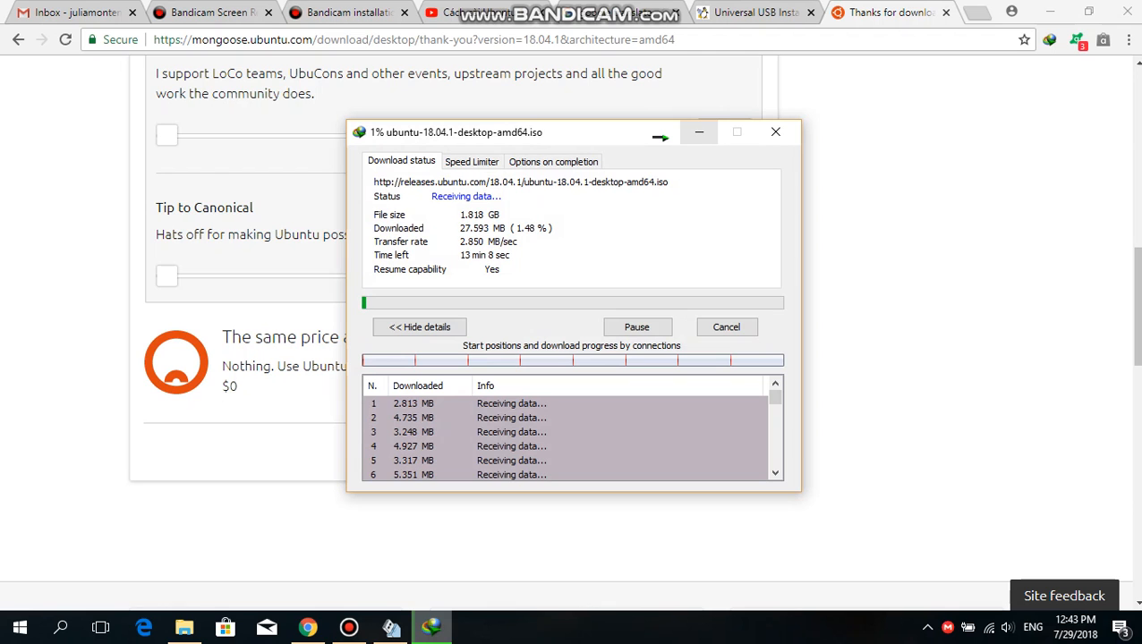
{"action": "left_click", "coordinate": [699, 131]}
{"action": "mouse_move", "coordinate": [349, 627]}
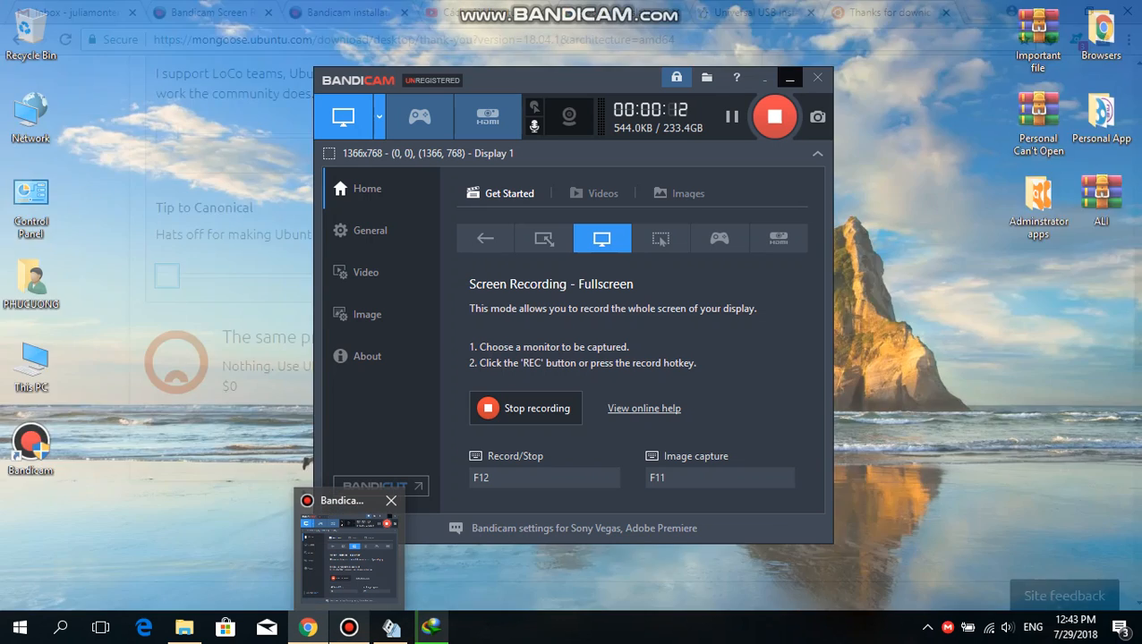
{"action": "left_click", "coordinate": [349, 548]}
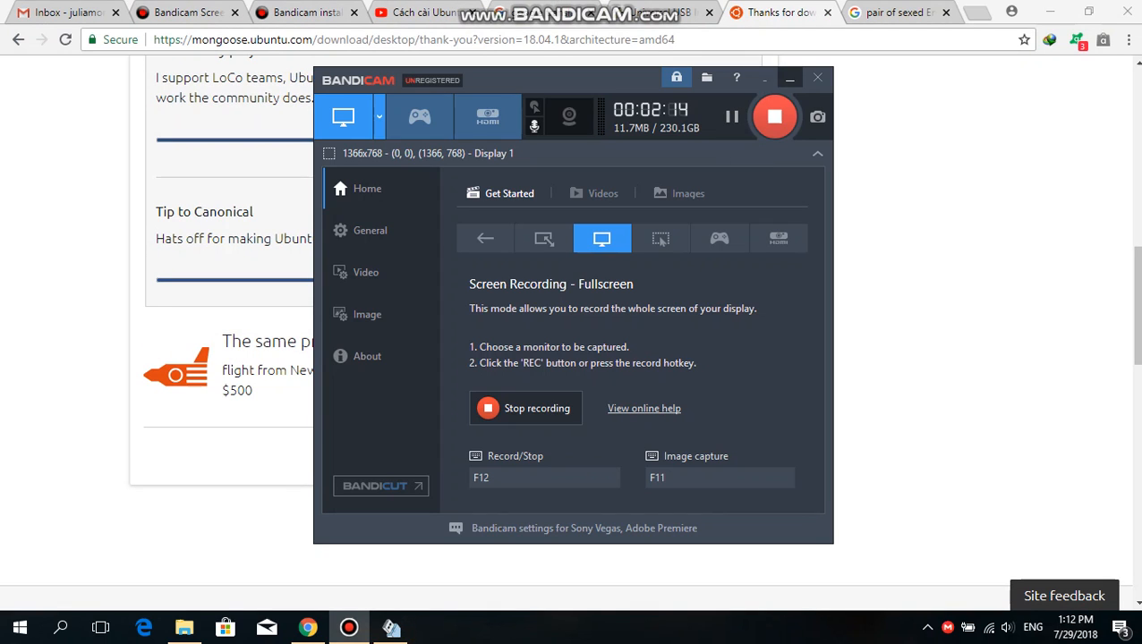
{"action": "left_click", "coordinate": [788, 78]}
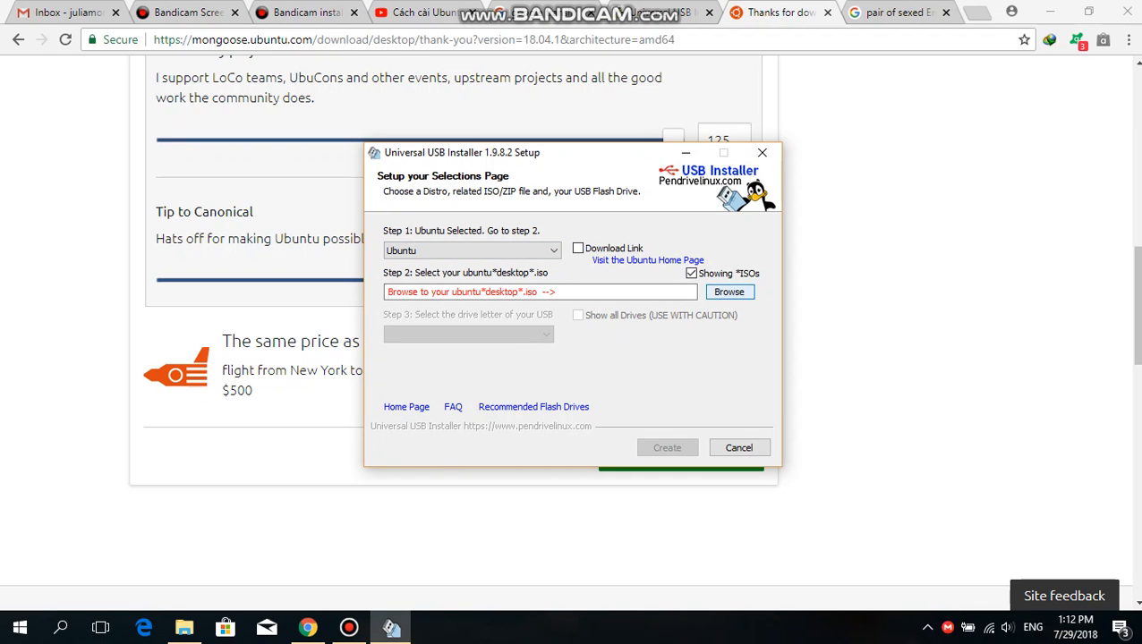
Load ubuntu-18.04.1-desktop-amd64 from the Downloads folder as the installer's Ubuntu ISO
{"action": "left_click", "coordinate": [728, 291]}
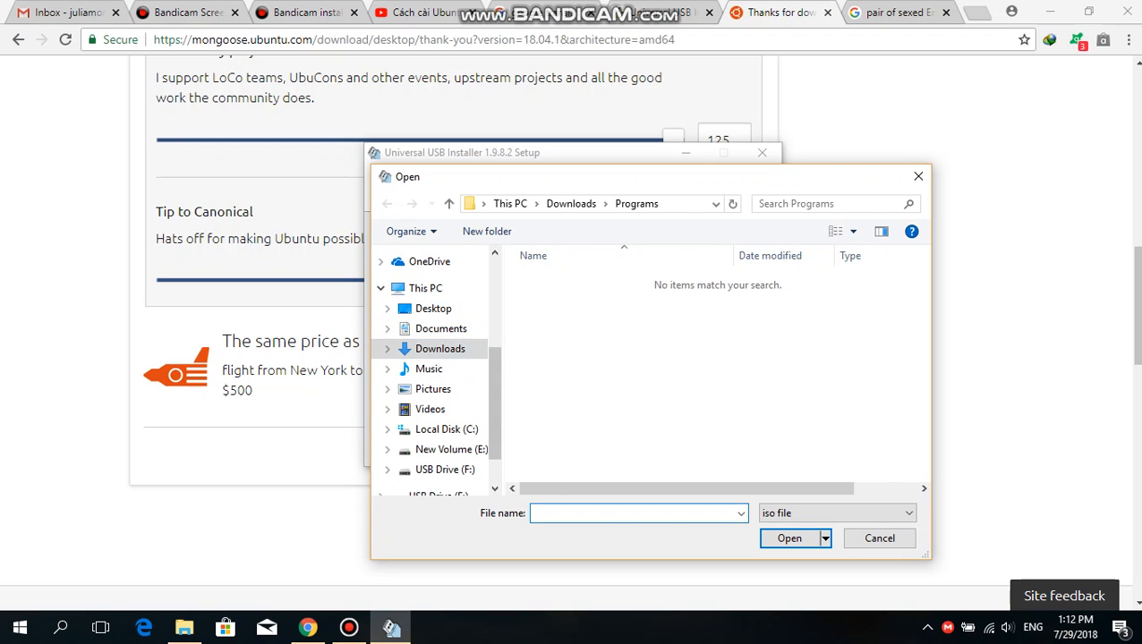
{"action": "scroll", "coordinate": [434, 366], "scroll_direction": "up", "scroll_amount": 1}
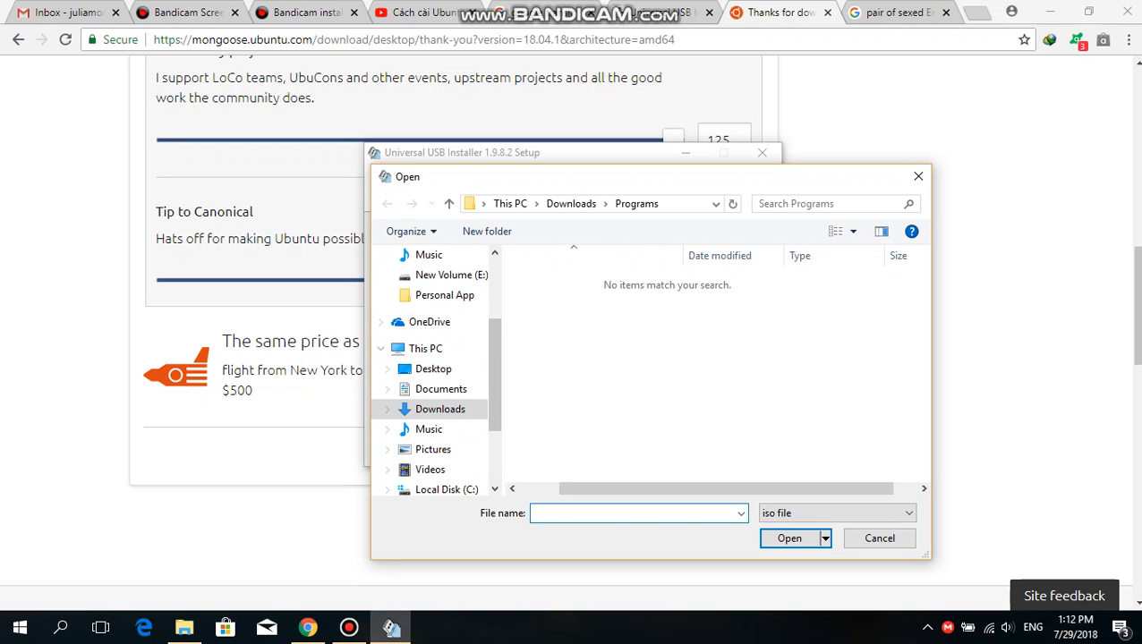
{"action": "scroll", "coordinate": [434, 375], "scroll_direction": "up", "scroll_amount": 3}
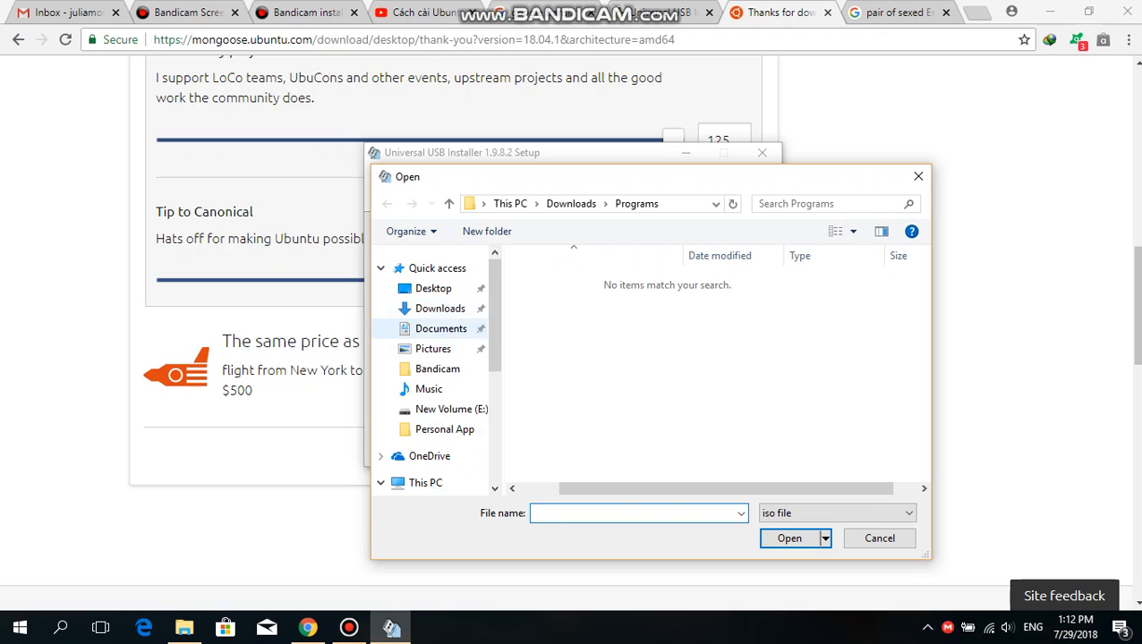
{"action": "left_click", "coordinate": [439, 308]}
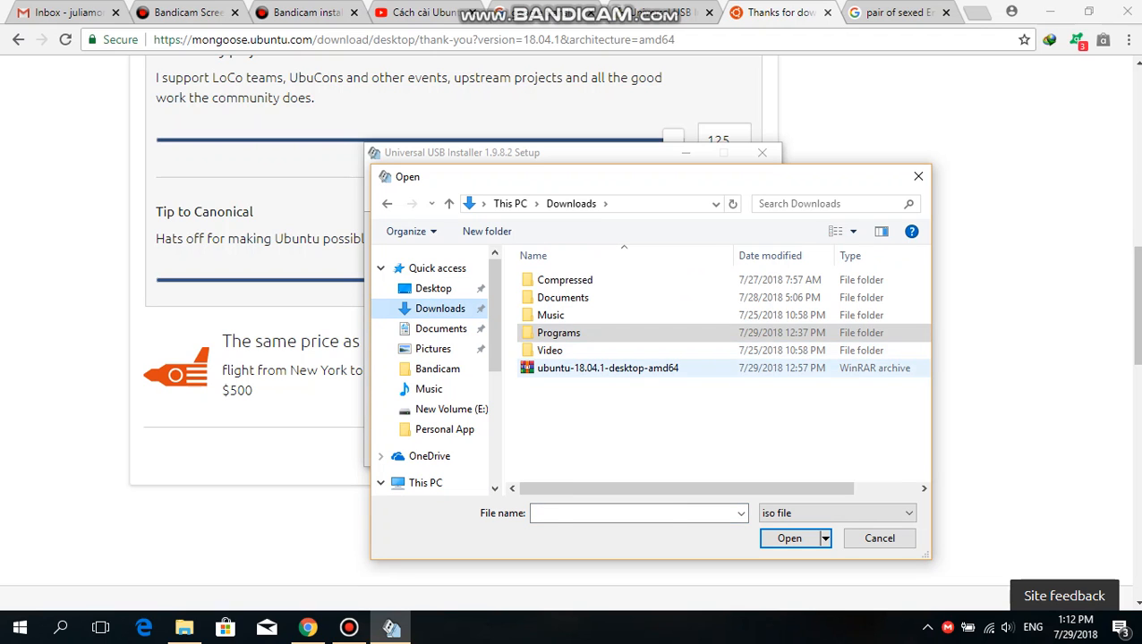
{"action": "left_click", "coordinate": [608, 368]}
{"action": "key", "text": "Tab"}
{"action": "key", "text": "Tab"}
{"action": "key", "text": "alt+Down"}
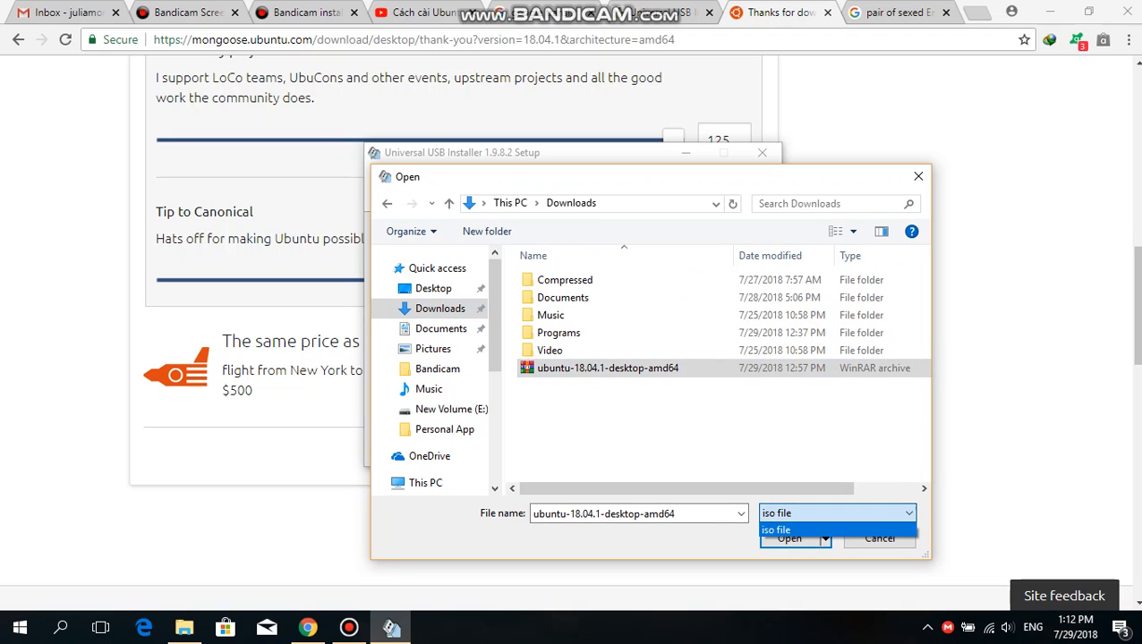
{"action": "key", "text": "Return"}
{"action": "key", "text": "Return"}
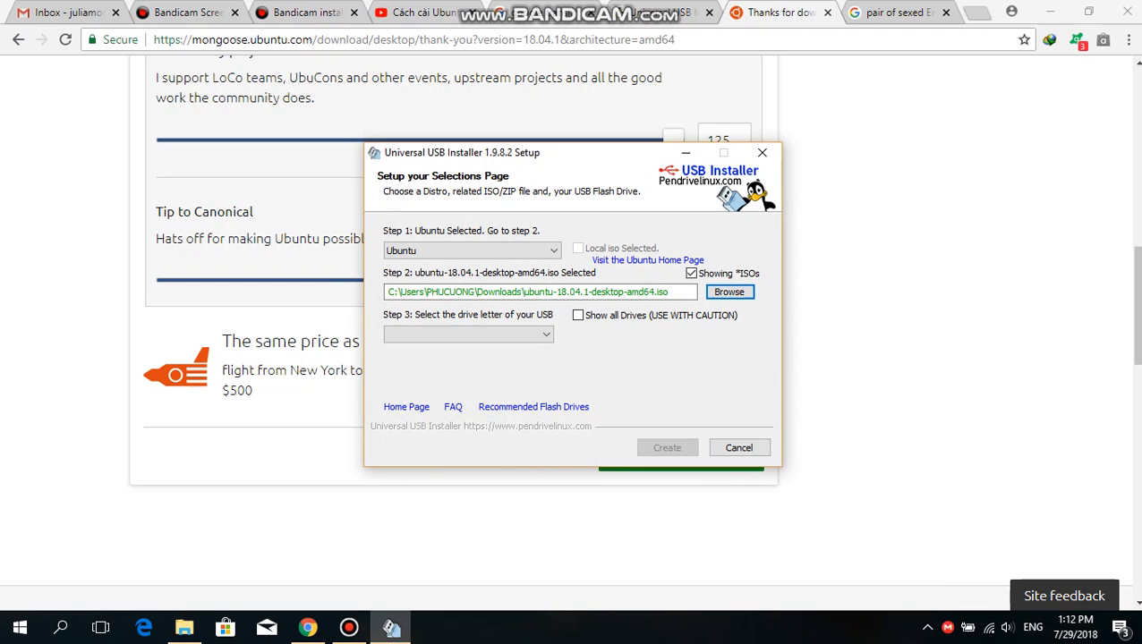
Choose F:\ 7GB FAT32 FDD as the target USB drive and enable Fat32 formatting for it
{"action": "key", "text": "Tab"}
{"action": "key", "text": "alt+Down"}
{"action": "key", "text": "Down"}
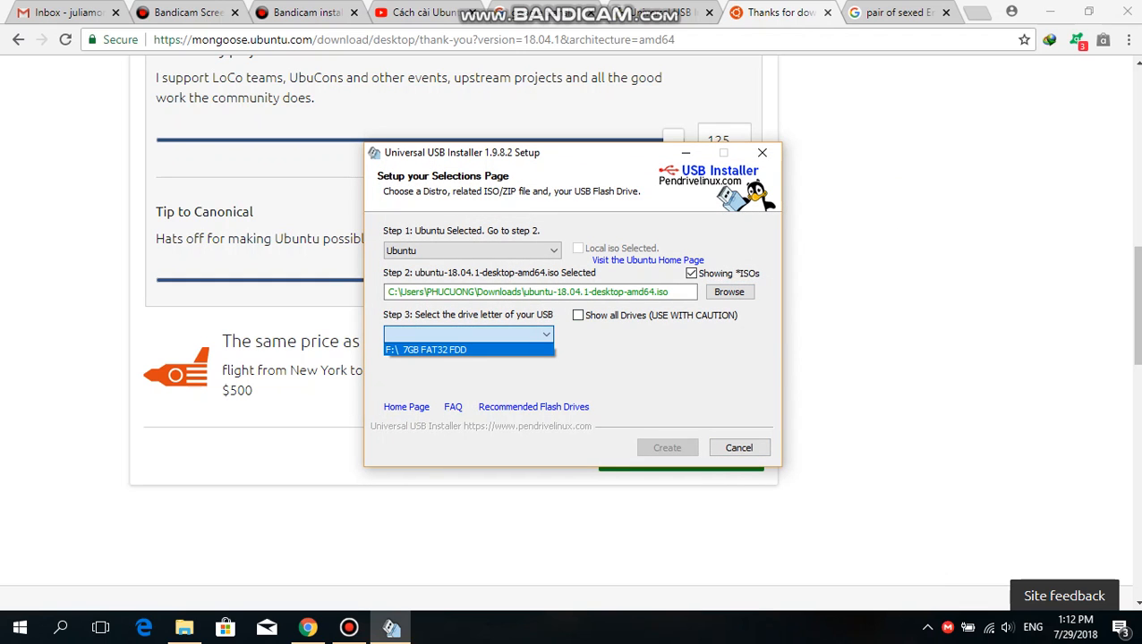
{"action": "key", "text": "Return"}
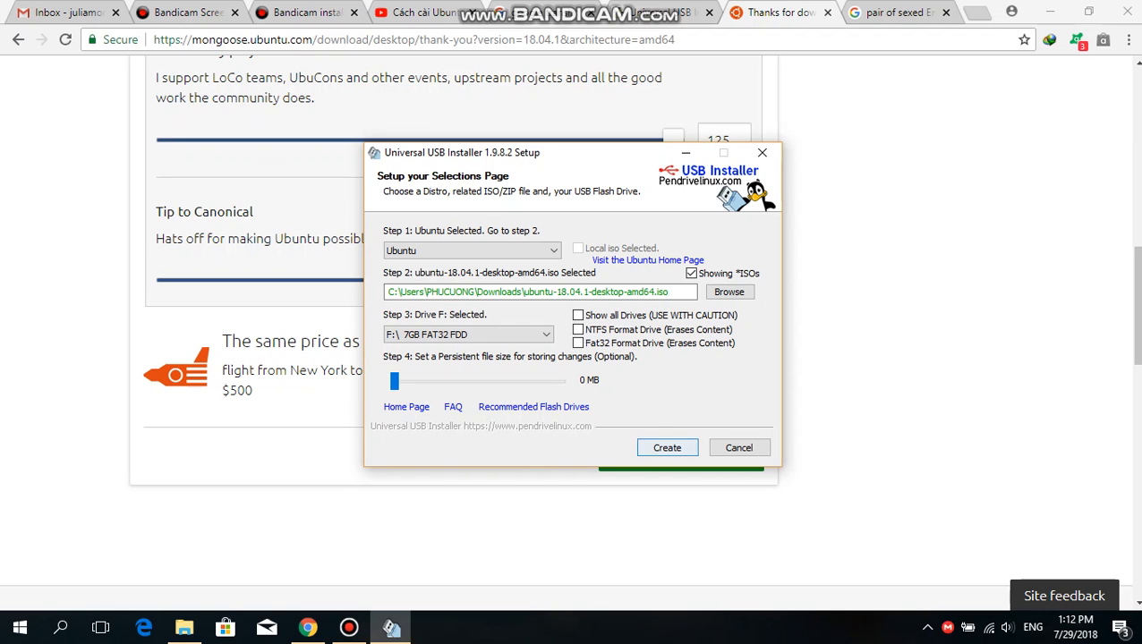
{"action": "left_click", "coordinate": [577, 343]}
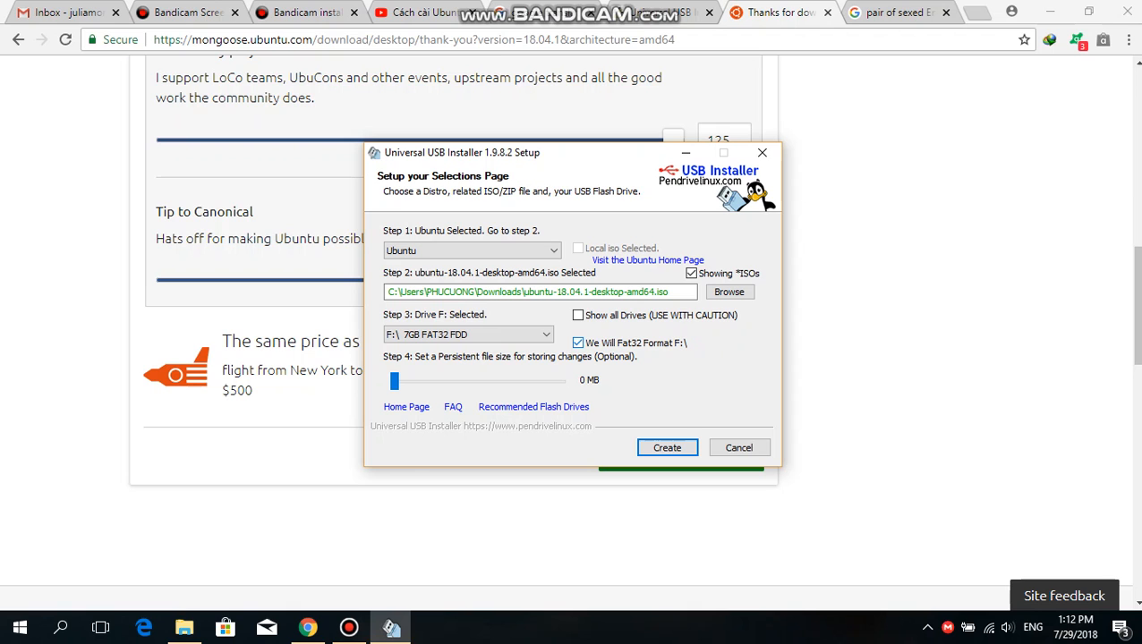
Start creating the bootable USB drive, accept the data erasure warning for F:, and minimize the installer
{"action": "left_click", "coordinate": [666, 447]}
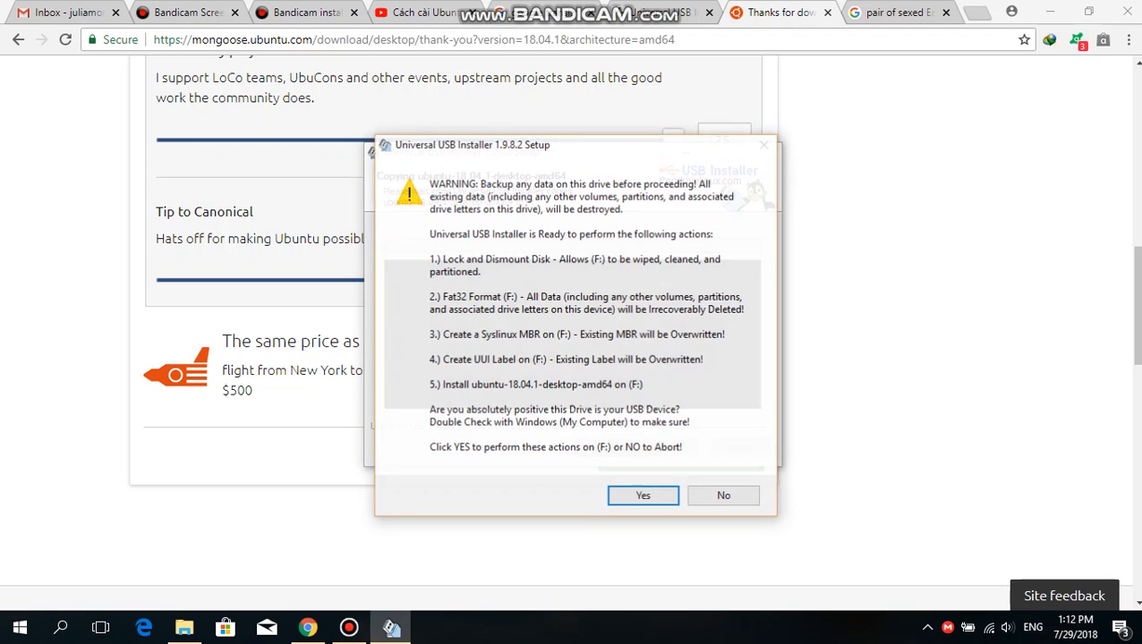
{"action": "left_click", "coordinate": [644, 496]}
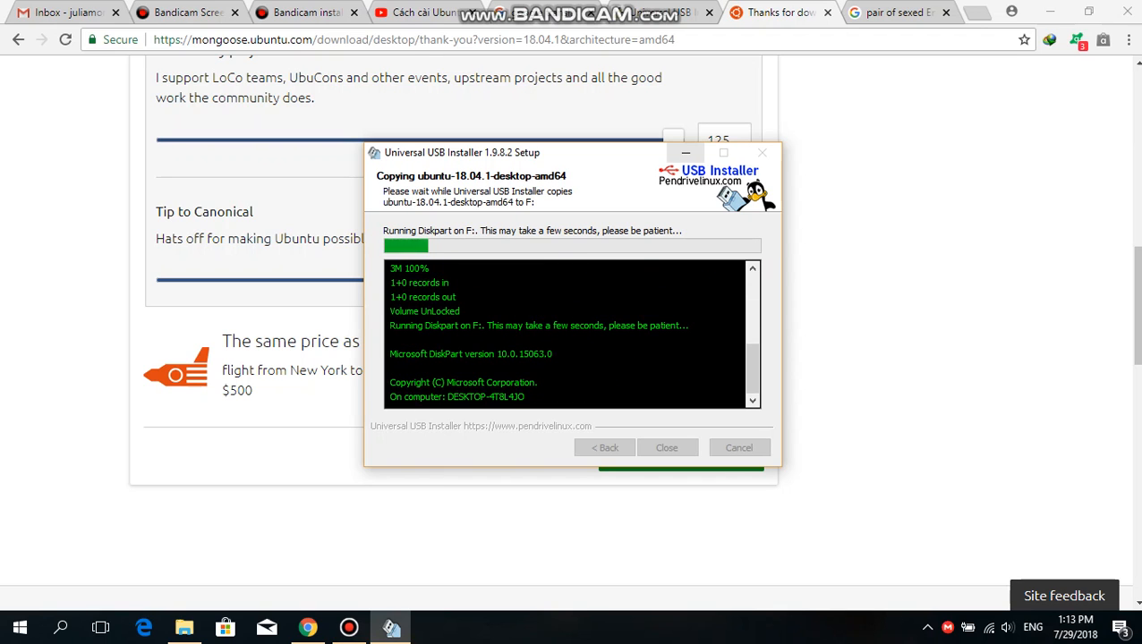
{"action": "left_click", "coordinate": [685, 153]}
{"action": "left_click", "coordinate": [349, 627]}
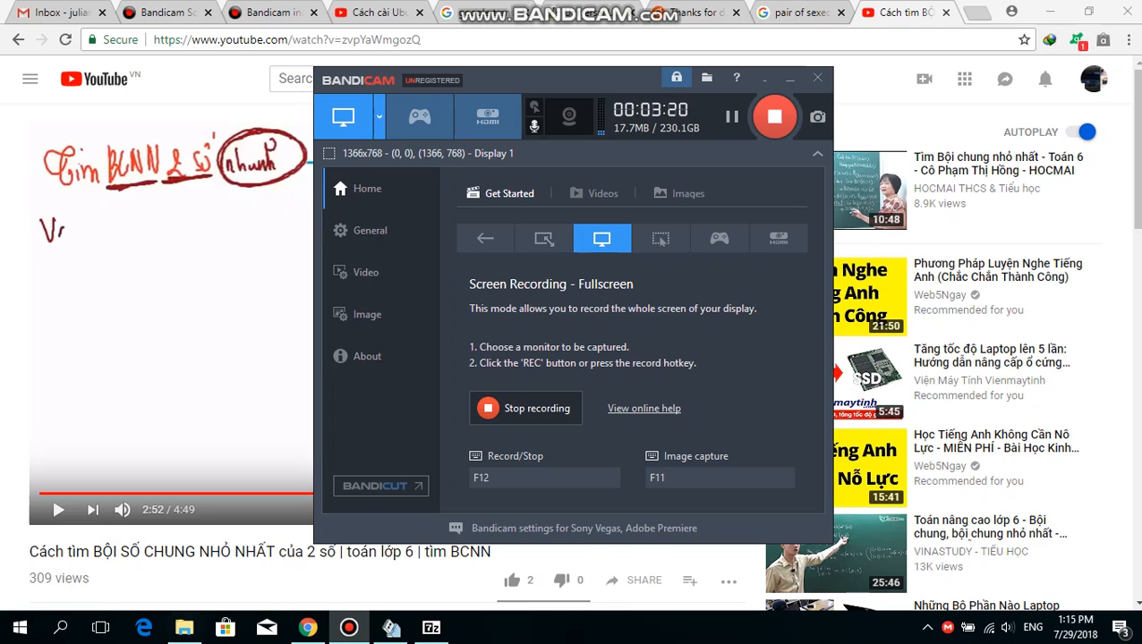
{"action": "mouse_move", "coordinate": [184, 627]}
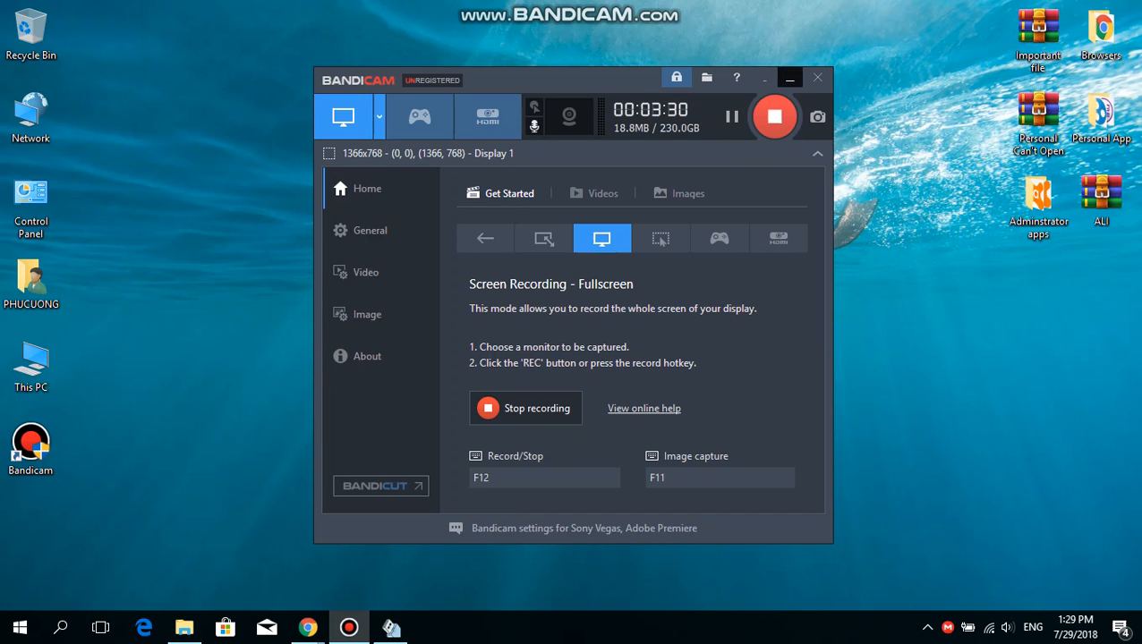
{"action": "left_click", "coordinate": [789, 79]}
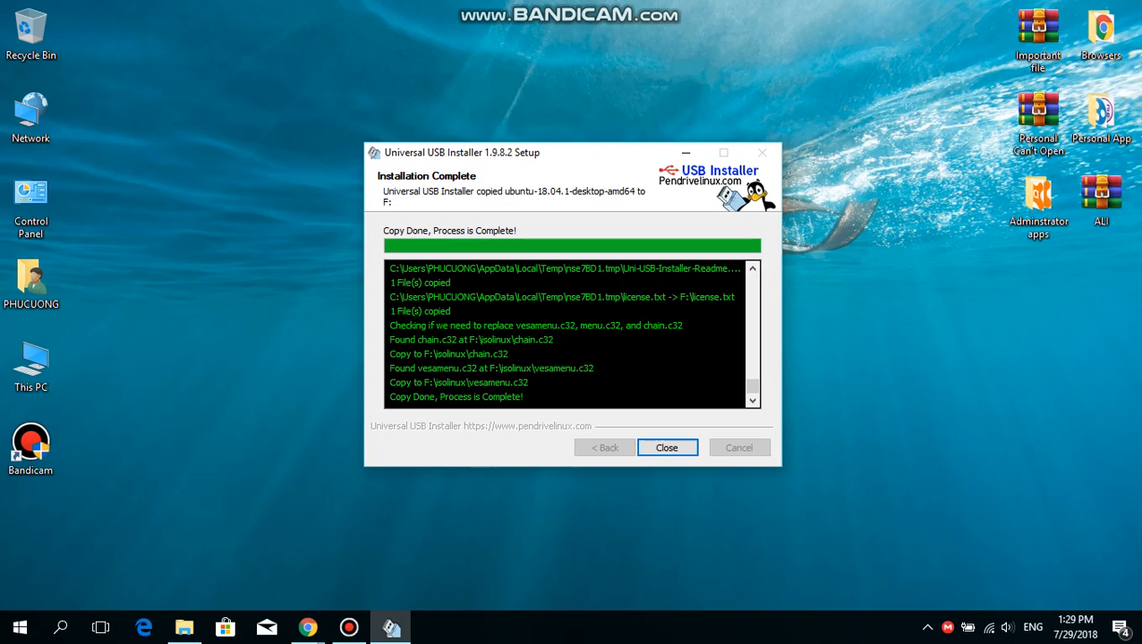
Close the finished Universal USB Installer and bring up the UUI (F:) drive in File Explorer
{"action": "key", "text": "Return"}
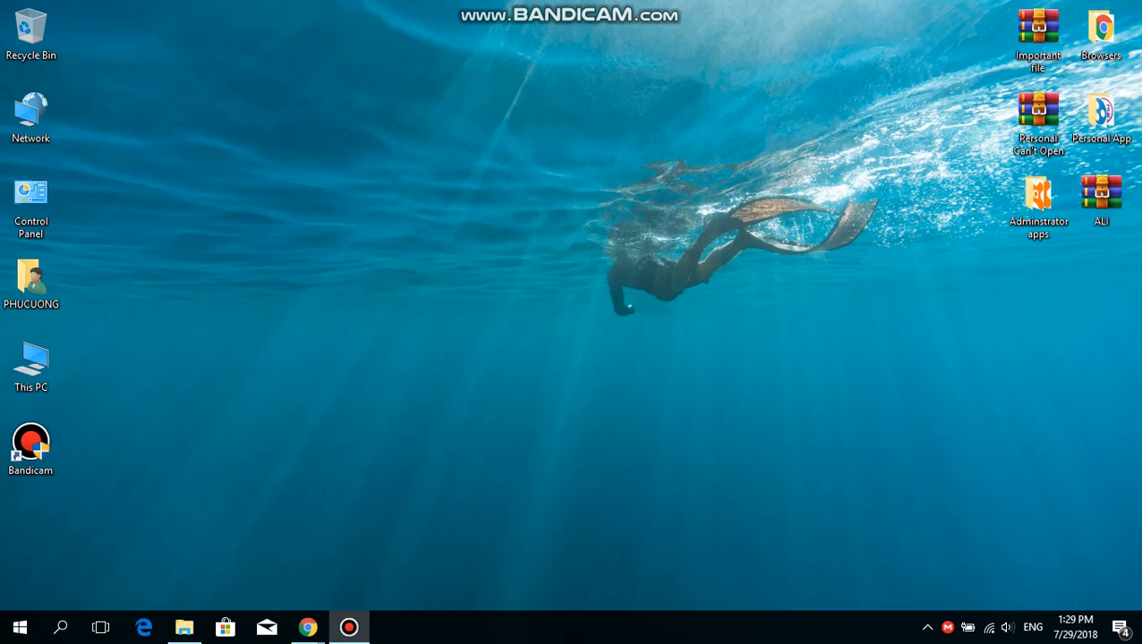
{"action": "mouse_move", "coordinate": [185, 627]}
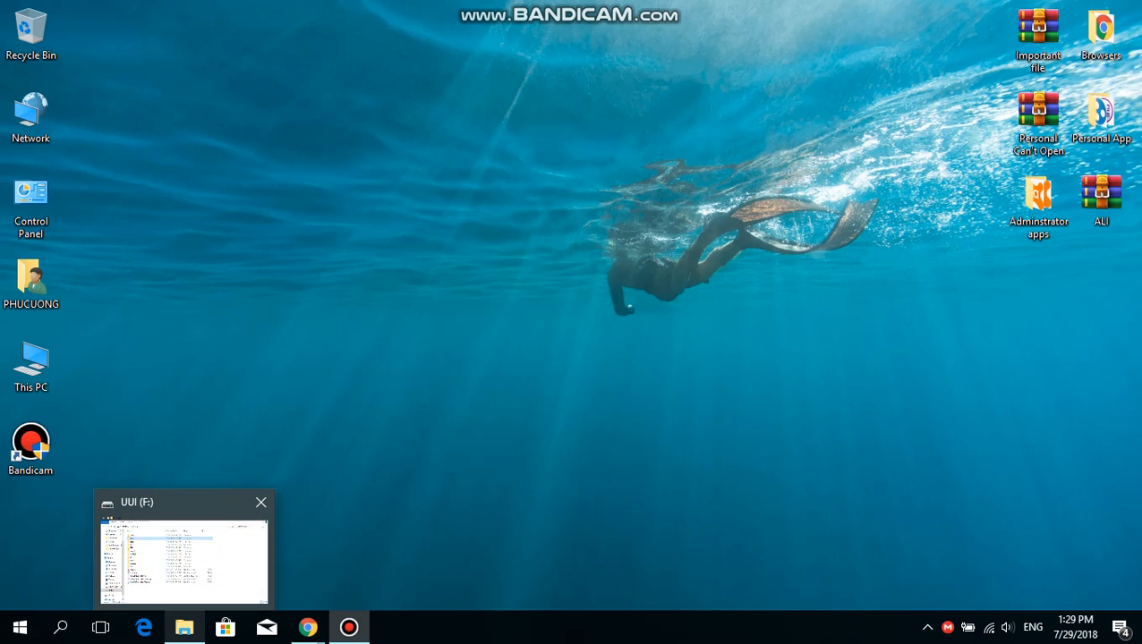
{"action": "left_click", "coordinate": [184, 561]}
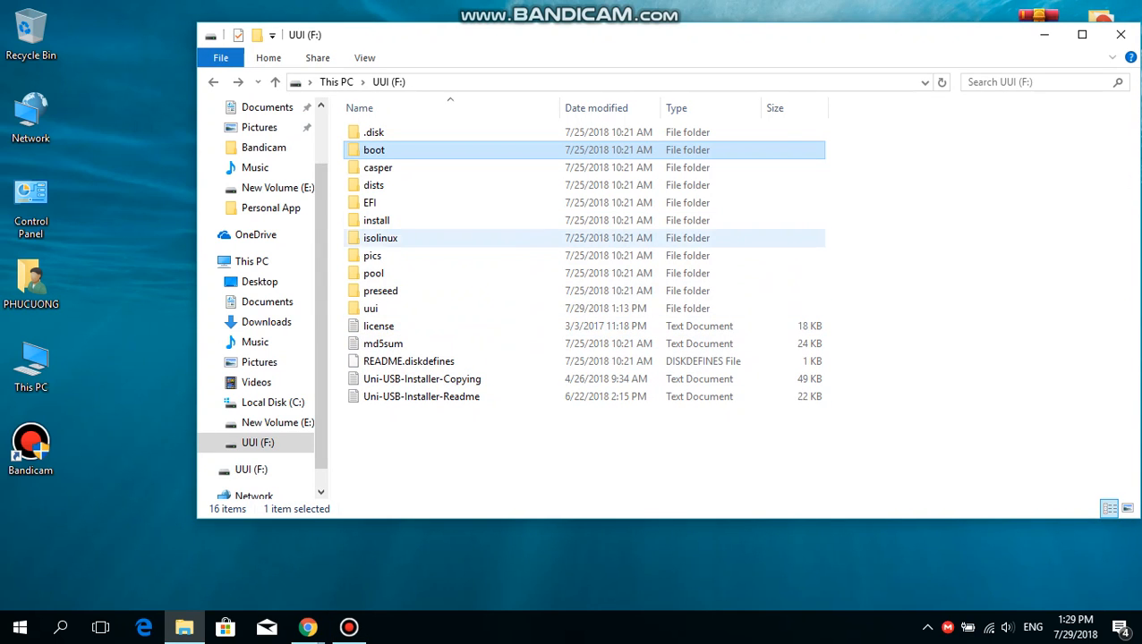
Examine the files copied to the UUI (F:) drive, including the contents of the uui and preseed folders
{"action": "left_click_drag", "start_coordinate": [502, 427], "coordinate": [450, 152]}
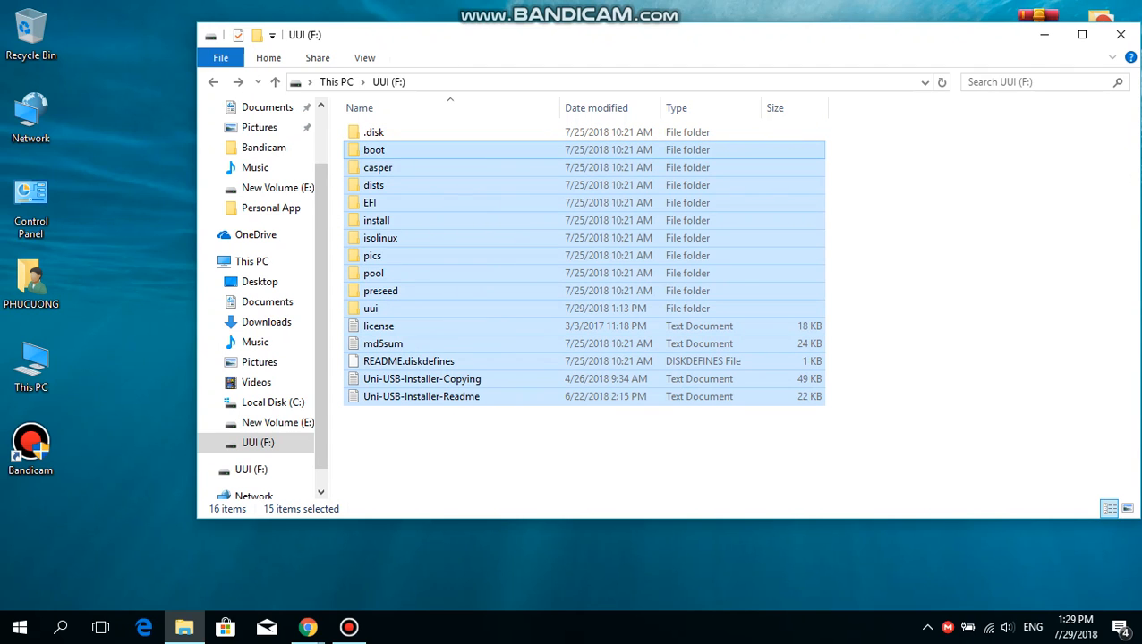
{"action": "left_click", "coordinate": [378, 326]}
{"action": "double_click", "coordinate": [370, 308]}
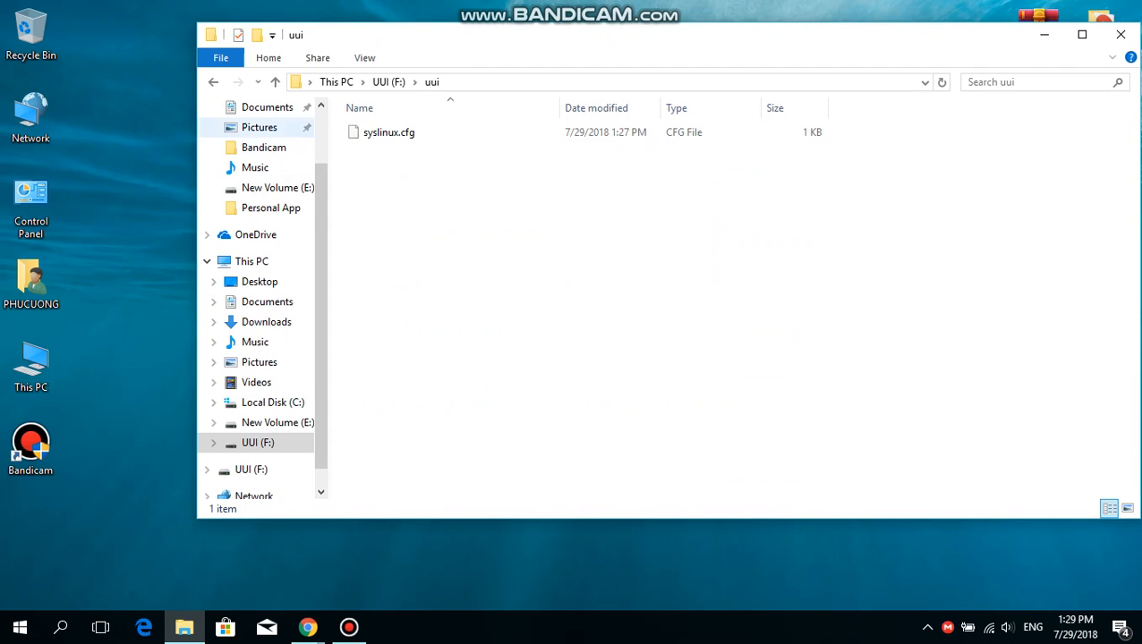
{"action": "left_click", "coordinate": [213, 81]}
{"action": "left_click", "coordinate": [380, 291]}
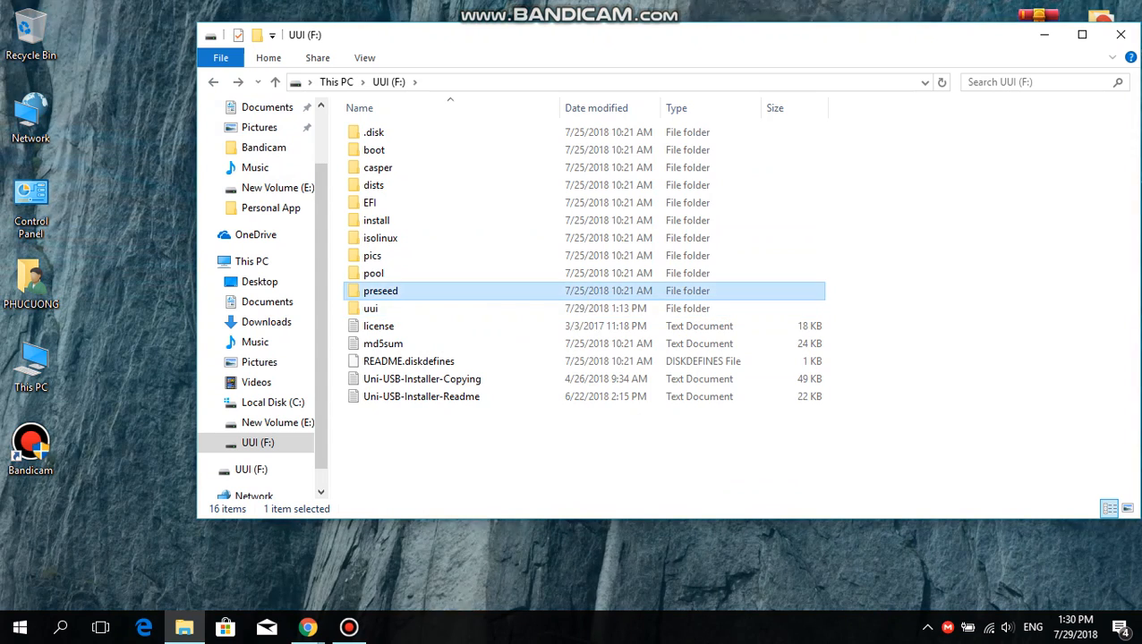
{"action": "key", "text": "Return"}
{"action": "key", "text": "BackSpace"}
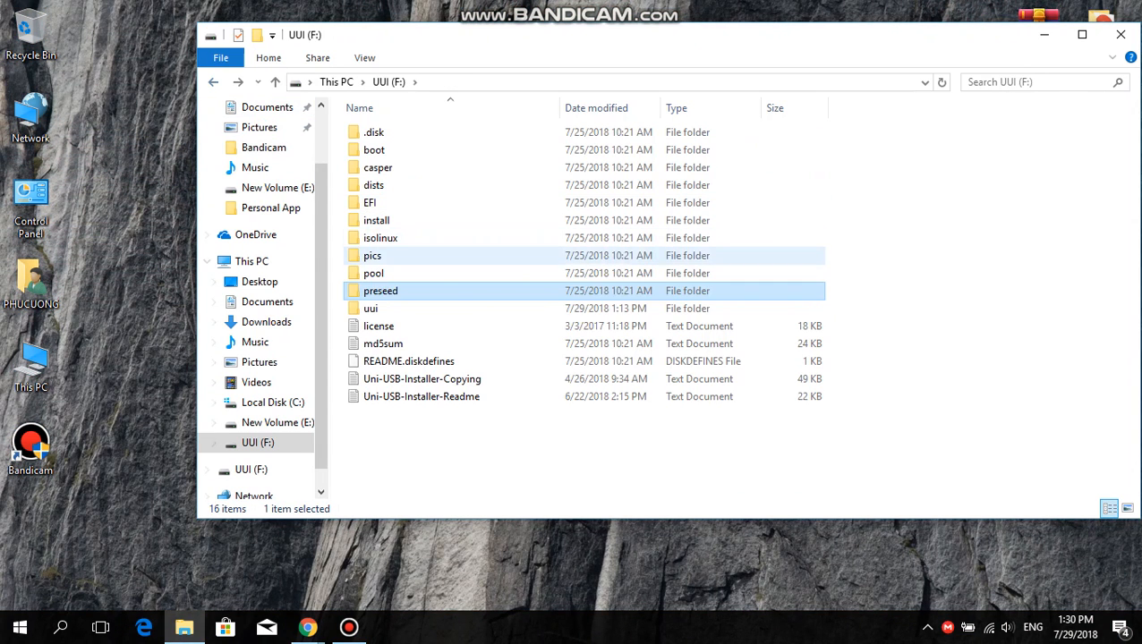
Examine the main subfolder of pool and the install folder on the USB drive, returning to the drive's root
{"action": "double_click", "coordinate": [372, 274]}
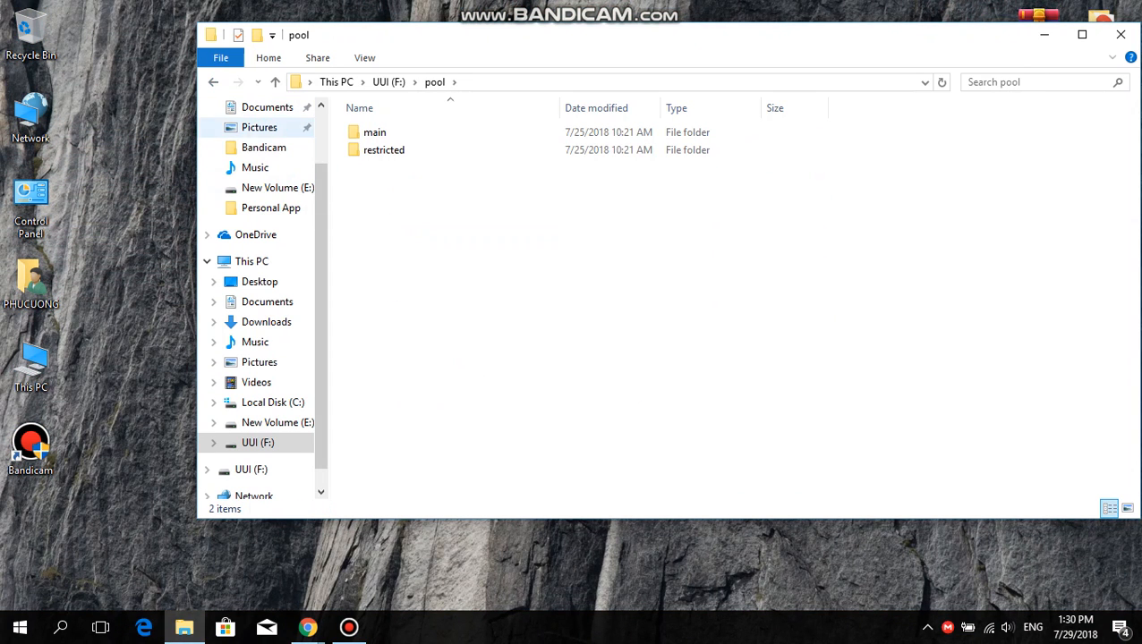
{"action": "key", "text": "Down"}
{"action": "key", "text": "Return"}
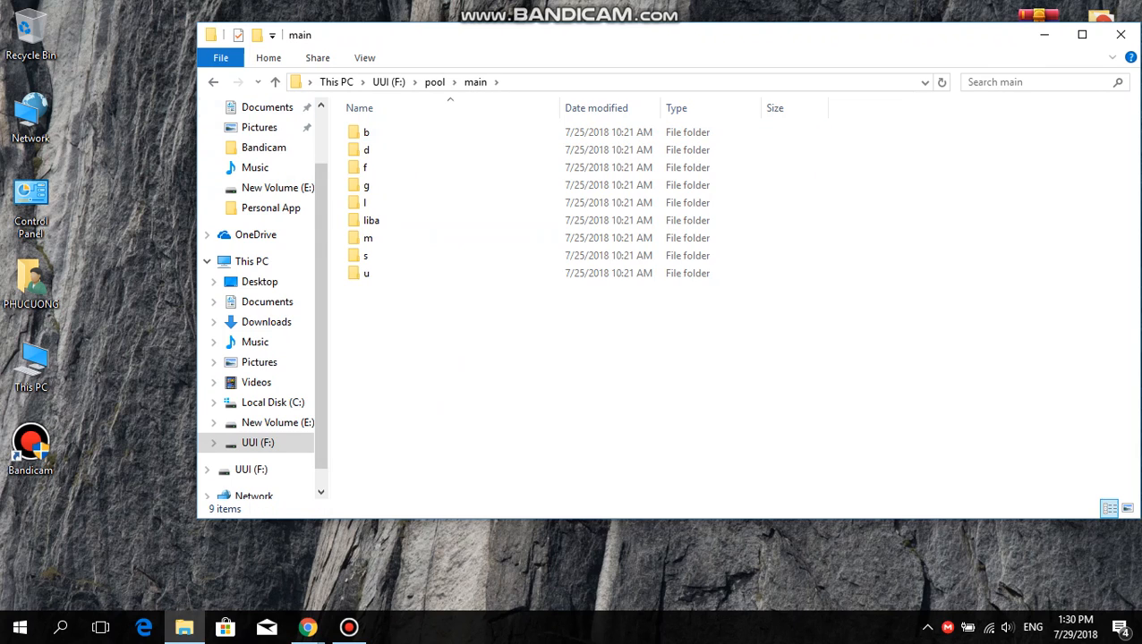
{"action": "key", "text": "BackSpace"}
{"action": "key", "text": "BackSpace"}
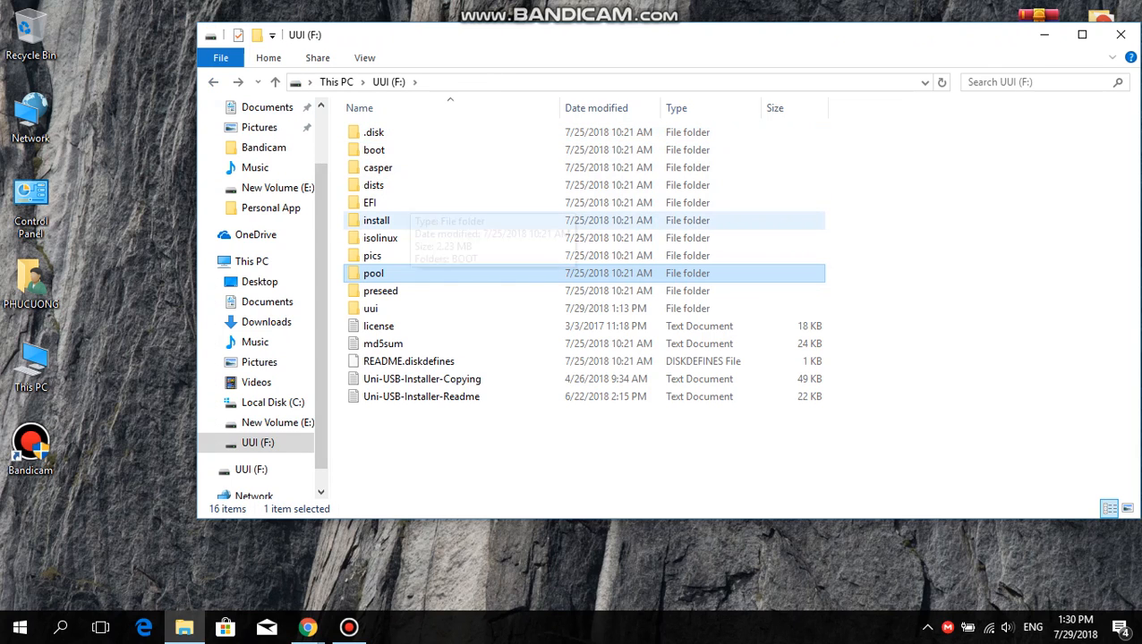
{"action": "key", "text": "Up"}
{"action": "key", "text": "Up"}
{"action": "key", "text": "Return"}
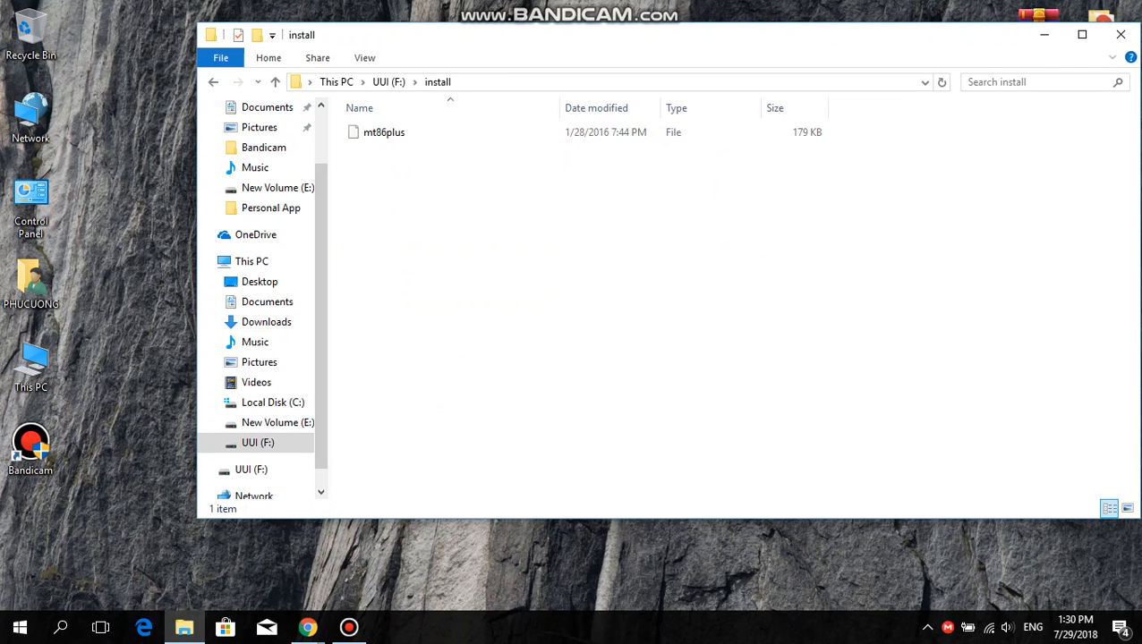
{"action": "key", "text": "BackSpace"}
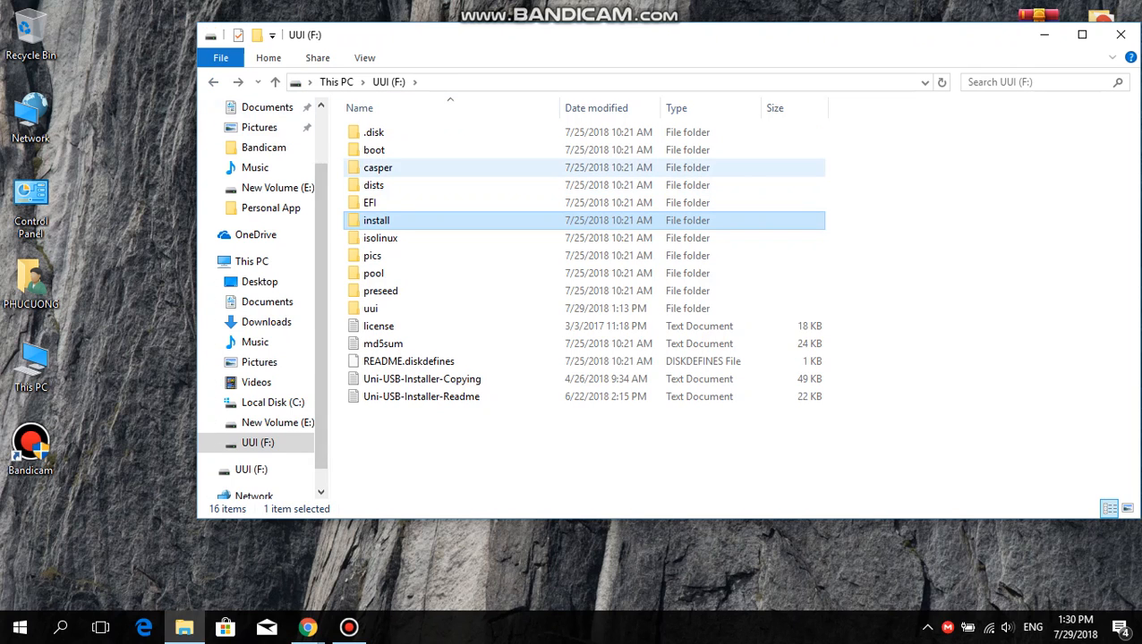
Inspect the grub folder inside boot on the USB drive, then go back to the Programs folder and minimize the window
{"action": "key", "text": "b"}
{"action": "key", "text": "Return"}
{"action": "key", "text": "Down"}
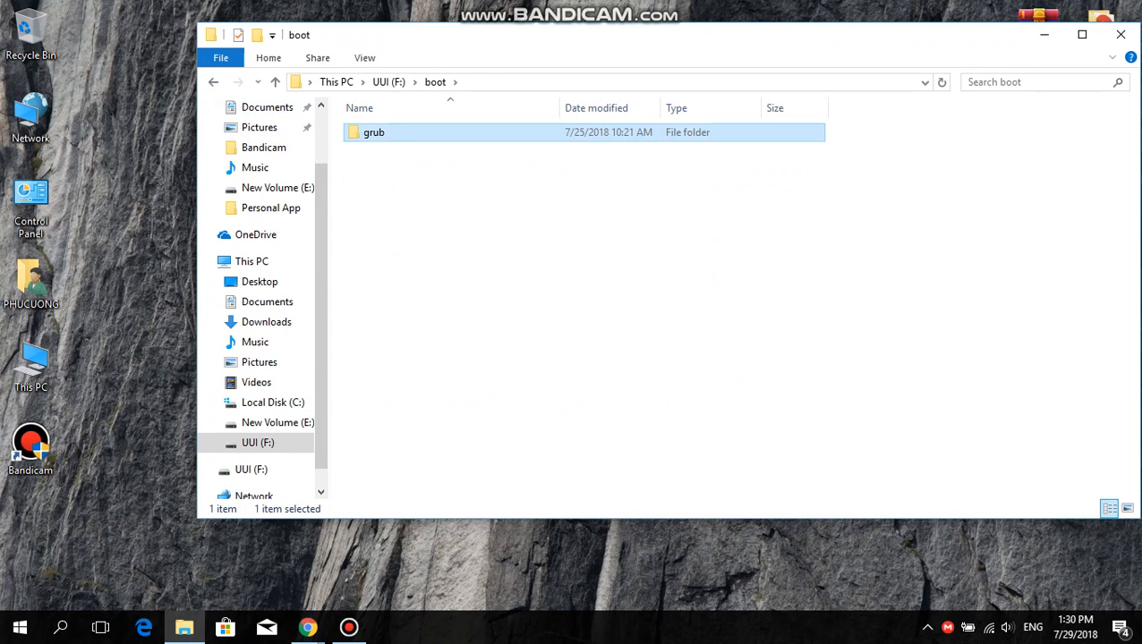
{"action": "key", "text": "Return"}
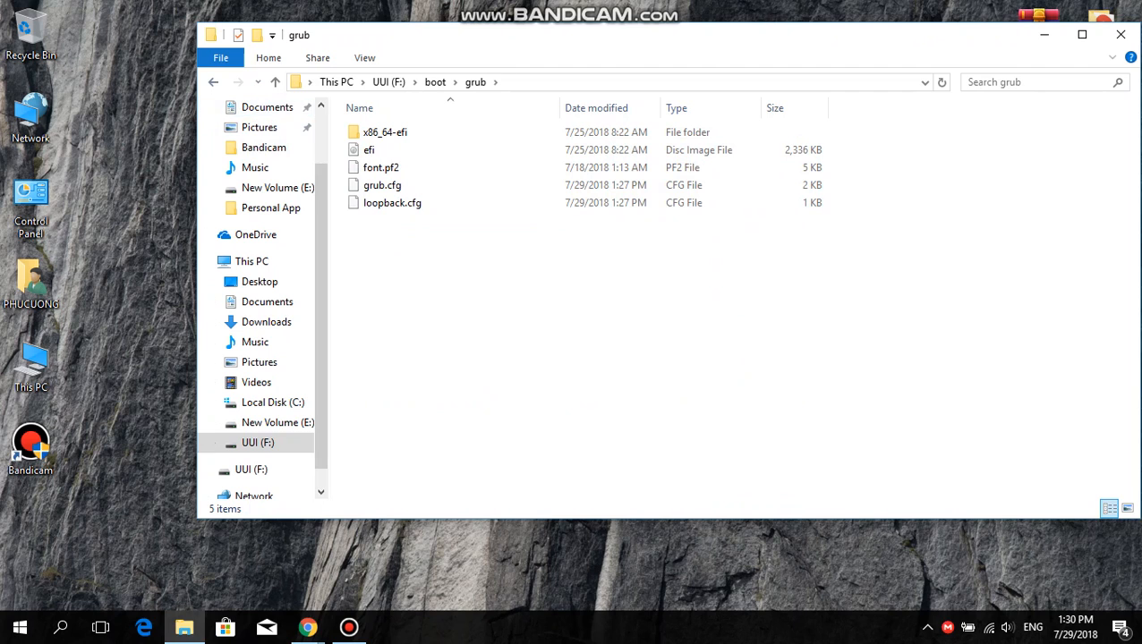
{"action": "key", "text": "BackSpace"}
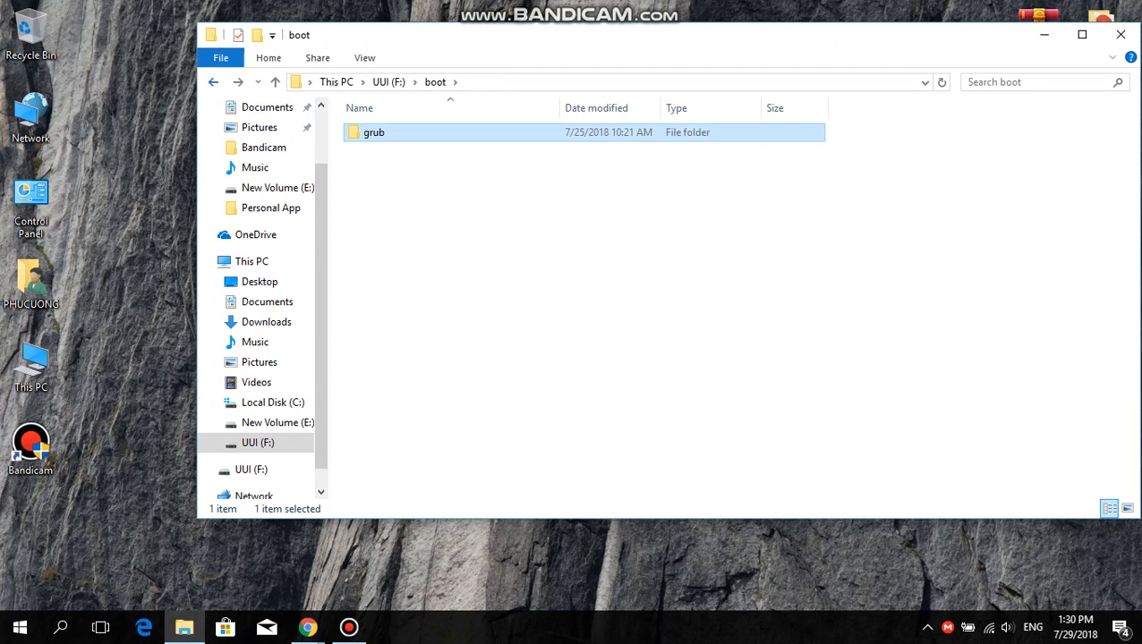
{"action": "key", "text": "BackSpace"}
{"action": "key", "text": "BackSpace"}
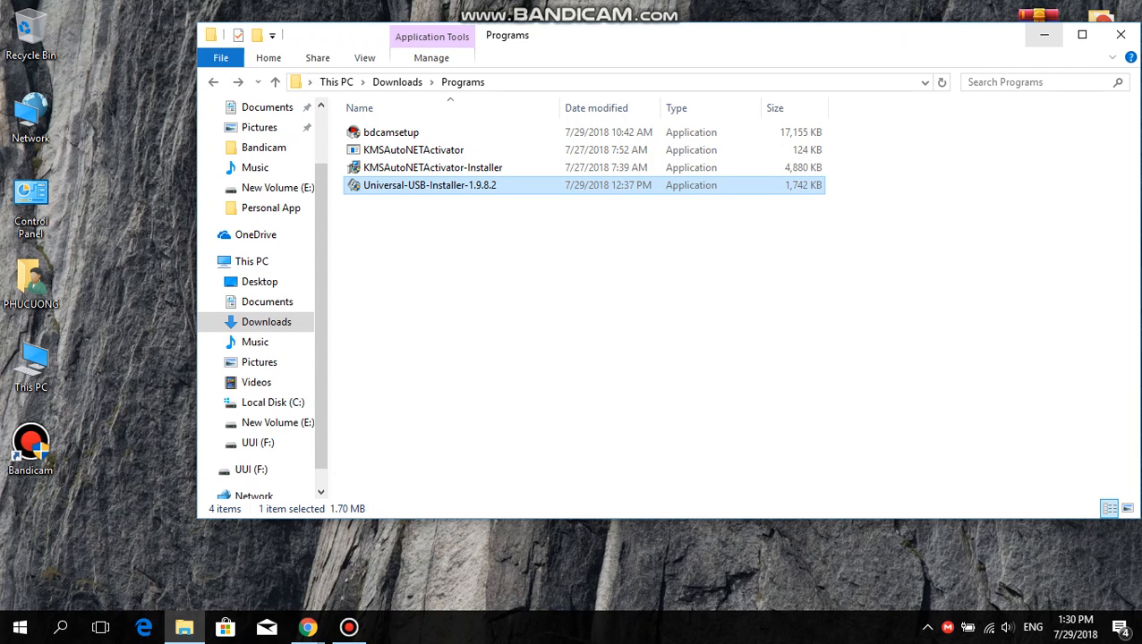
{"action": "left_click", "coordinate": [1043, 34]}
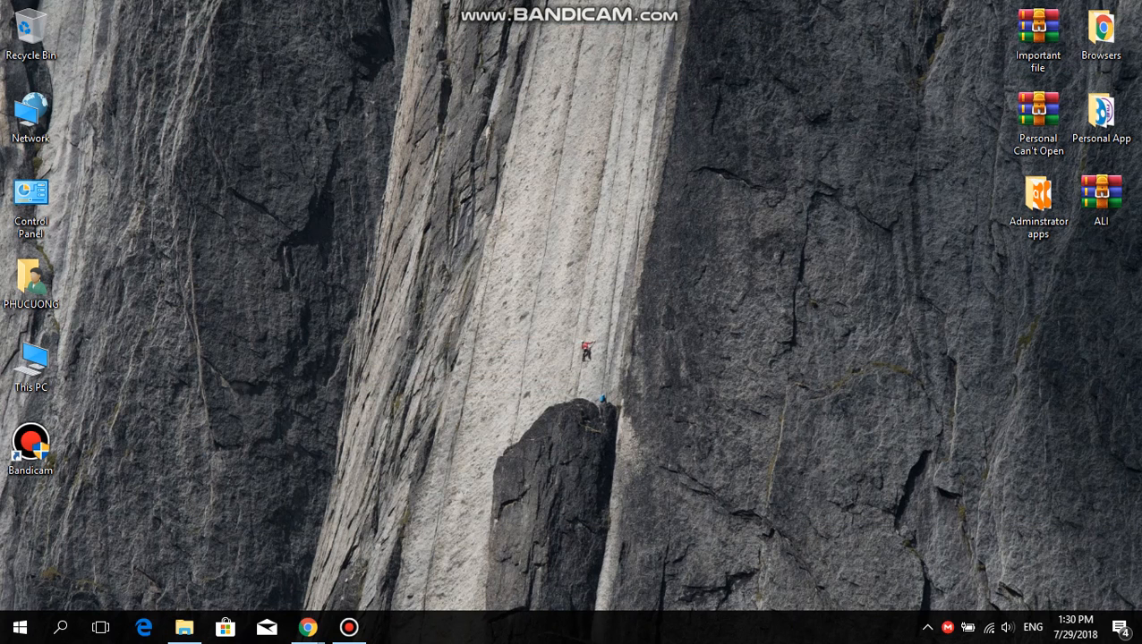
{"action": "mouse_move", "coordinate": [349, 627]}
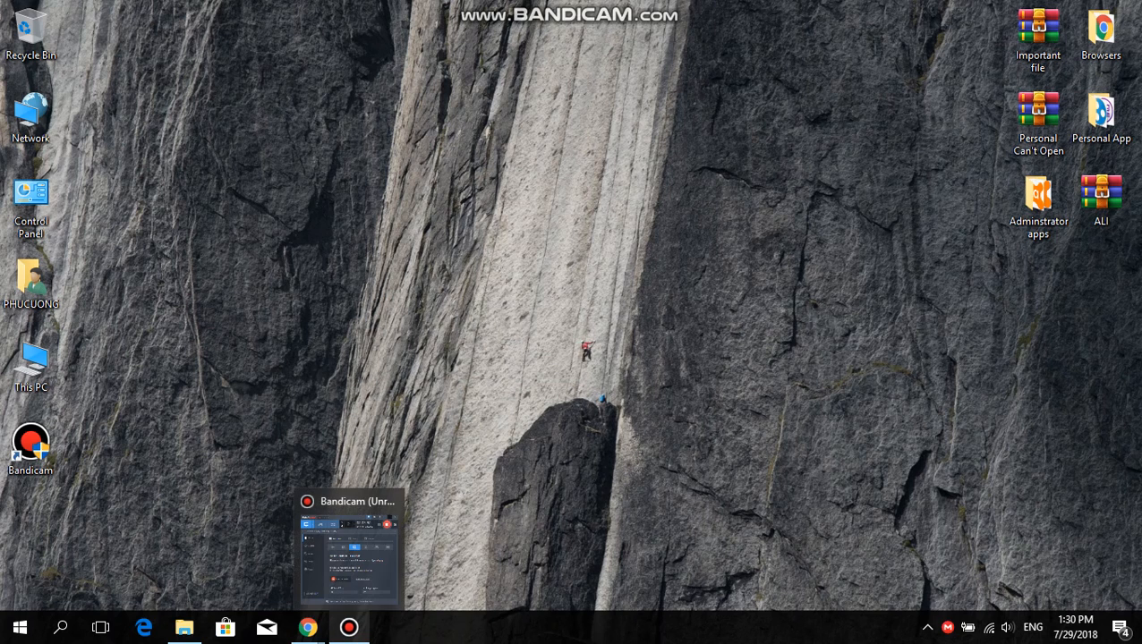
{"action": "mouse_move", "coordinate": [349, 556]}
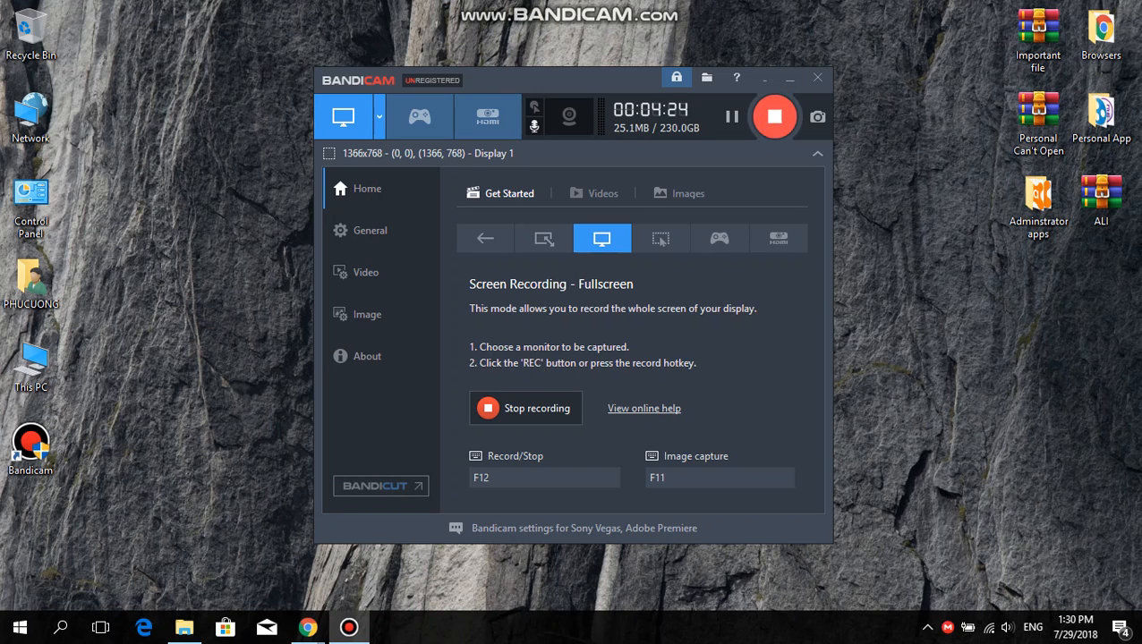